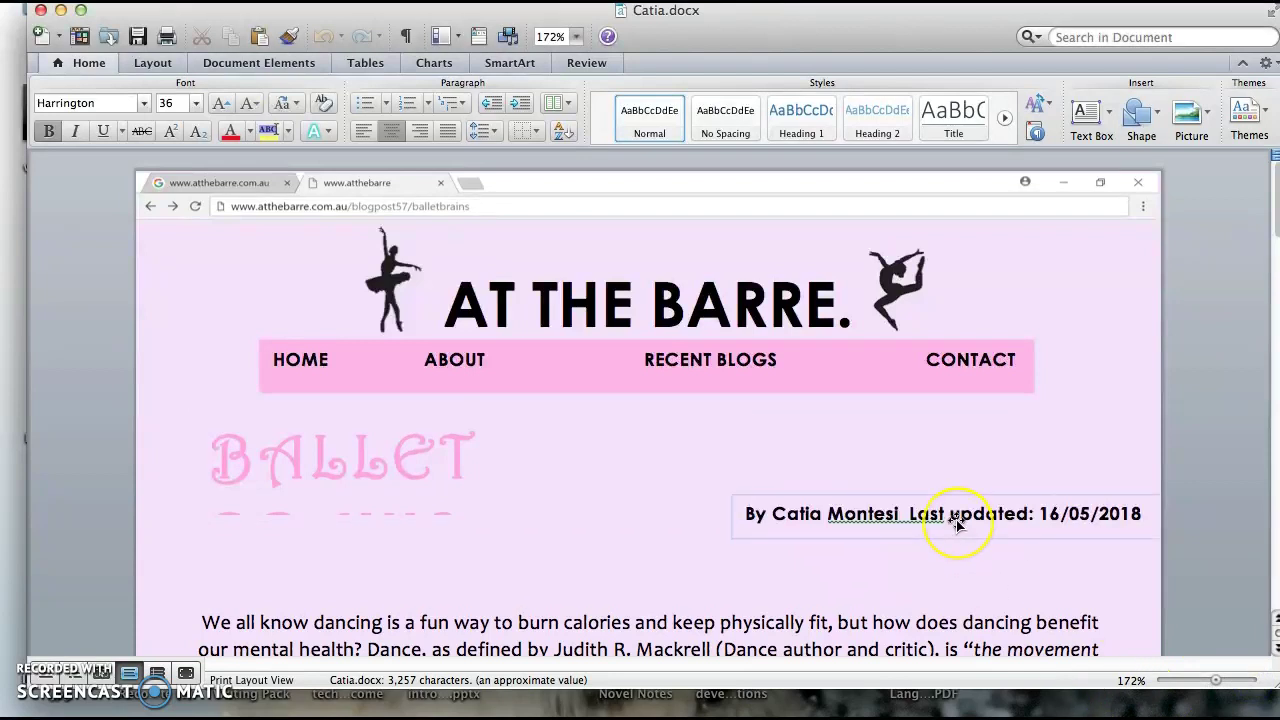
- Look over the blog post's header, navigation bar, title and byline down to the introductory paragraph
{"action": "scroll", "coordinate": [955, 522], "scroll_direction": "down", "scroll_amount": 1}
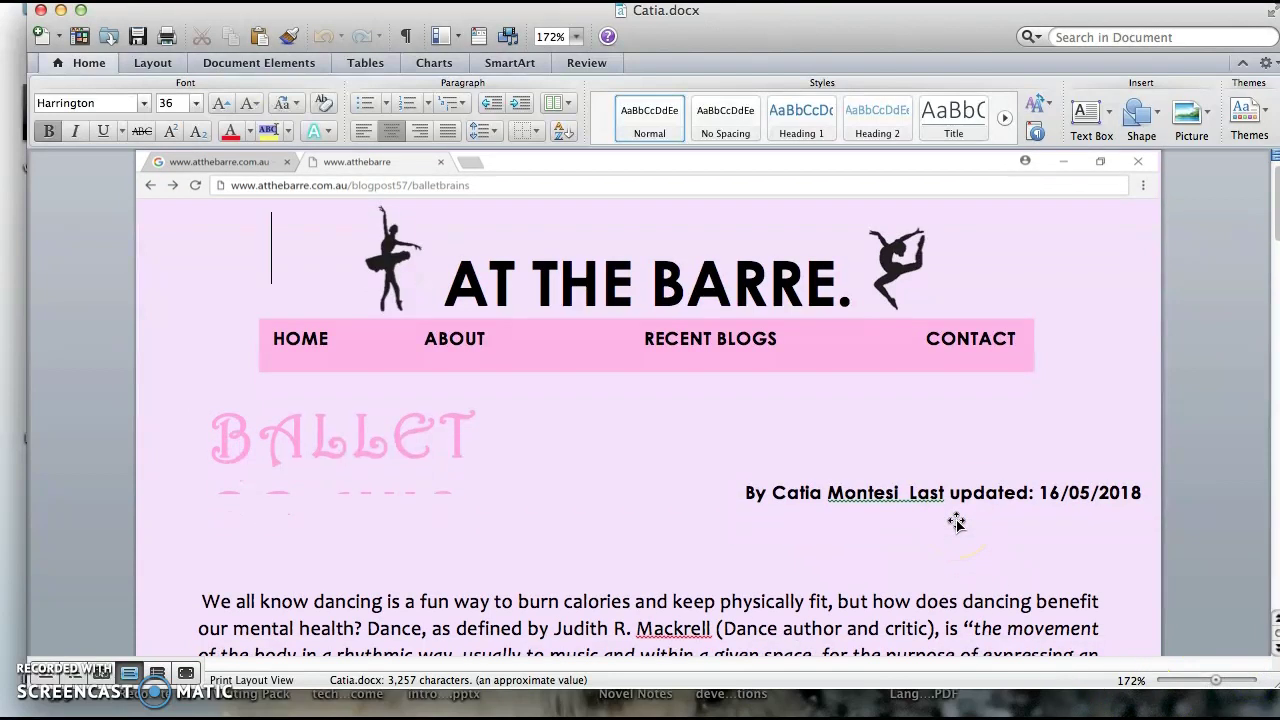
{"action": "scroll", "coordinate": [955, 522], "scroll_direction": "down", "scroll_amount": 3}
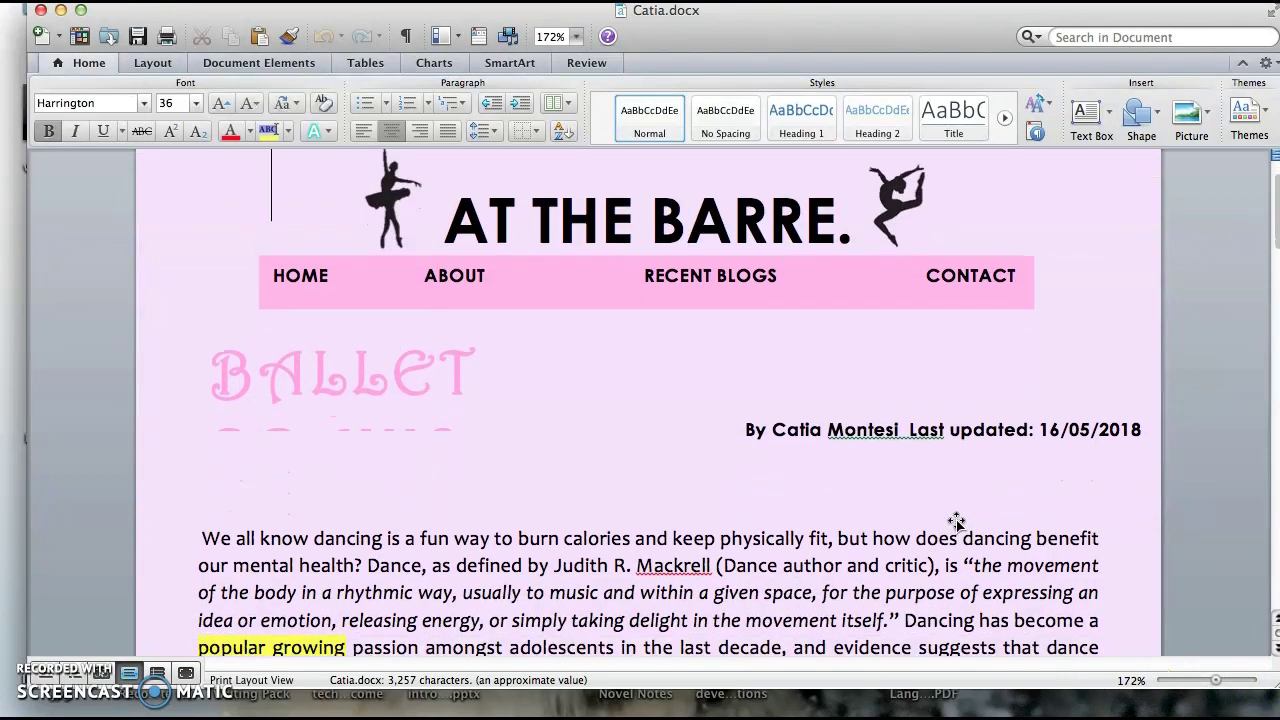
{"action": "scroll", "coordinate": [956, 522], "scroll_direction": "down", "scroll_amount": 1}
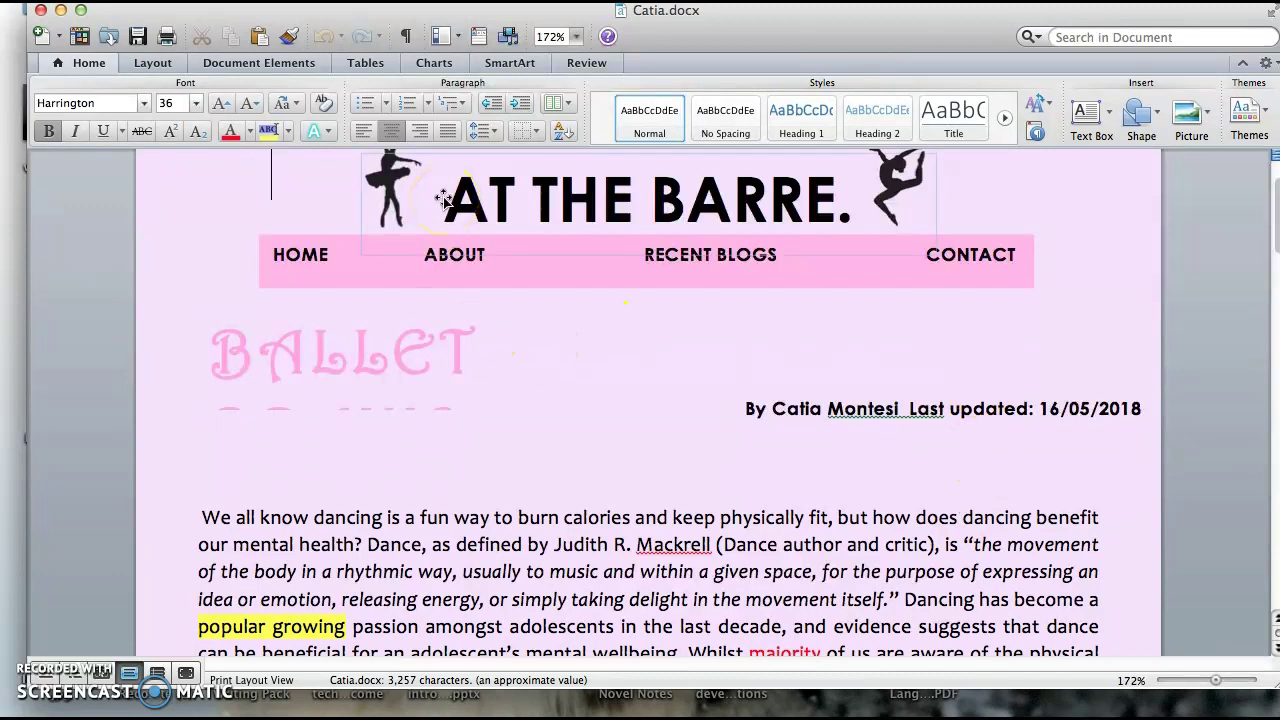
{"action": "left_click", "coordinate": [750, 280]}
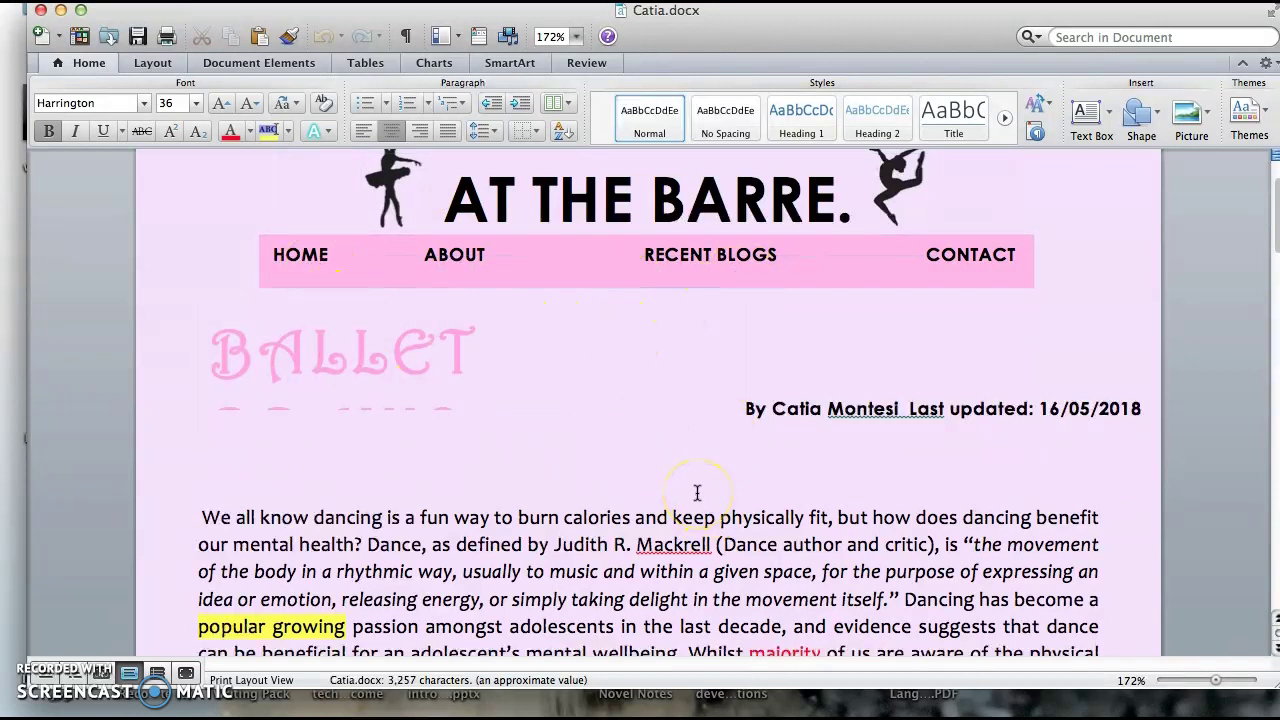
{"action": "scroll", "coordinate": [697, 492], "scroll_direction": "down", "scroll_amount": 1}
{"action": "scroll", "coordinate": [697, 492], "scroll_direction": "down", "scroll_amount": 6}
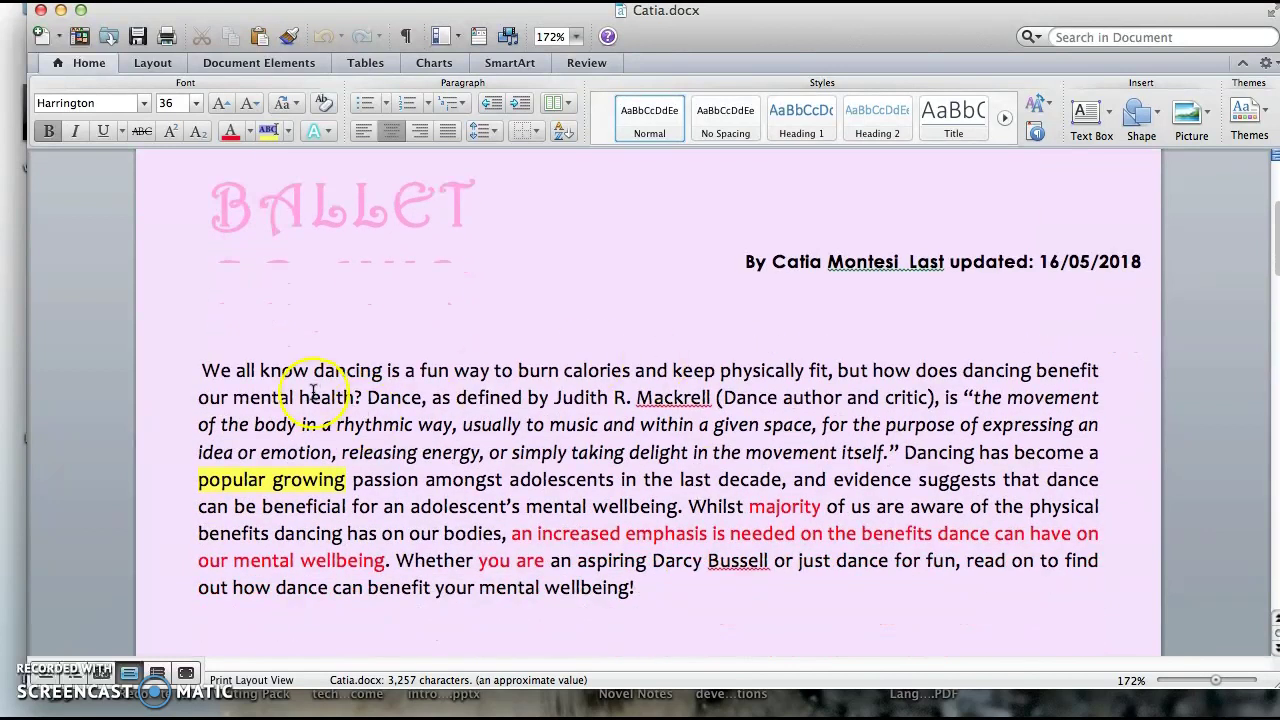
- Examine the introduction's opening words "We all" and the red-marked clause from "an increased emphasis" to "our mental wellbeing"
{"action": "left_click", "coordinate": [203, 370]}
{"action": "left_click_drag", "start_coordinate": [203, 370], "coordinate": [258, 370]}
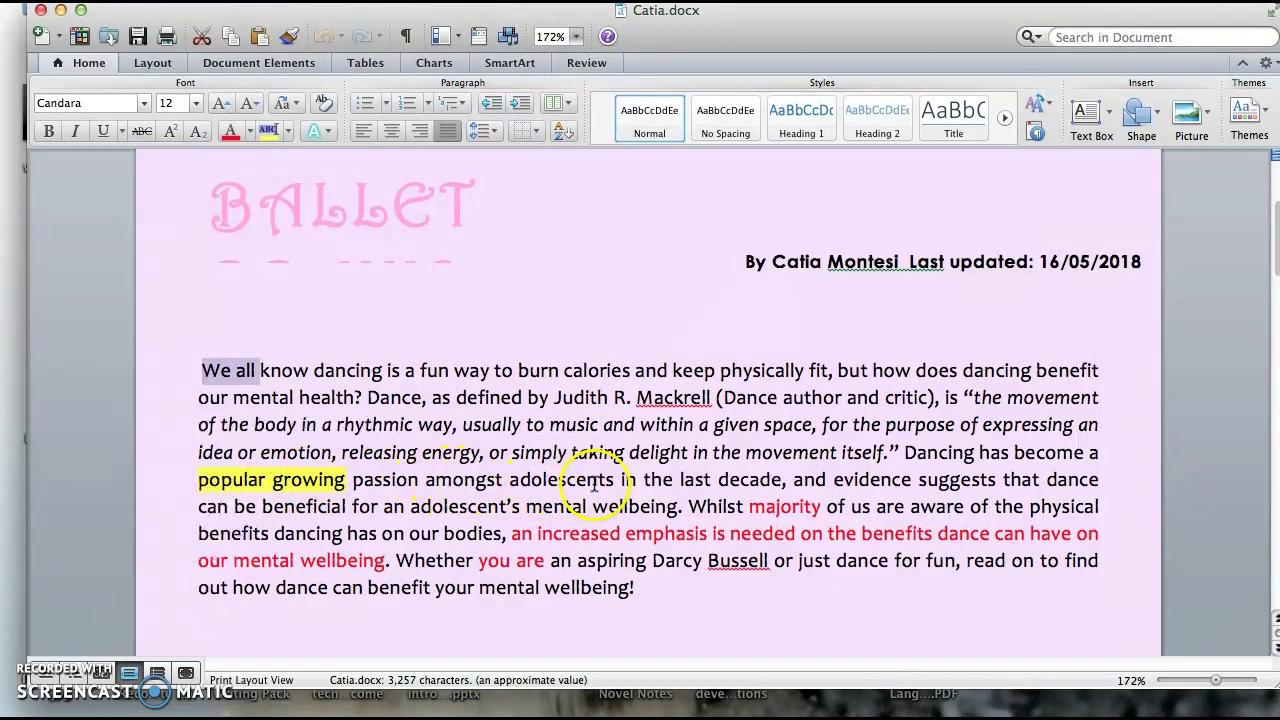
{"action": "left_click", "coordinate": [748, 506]}
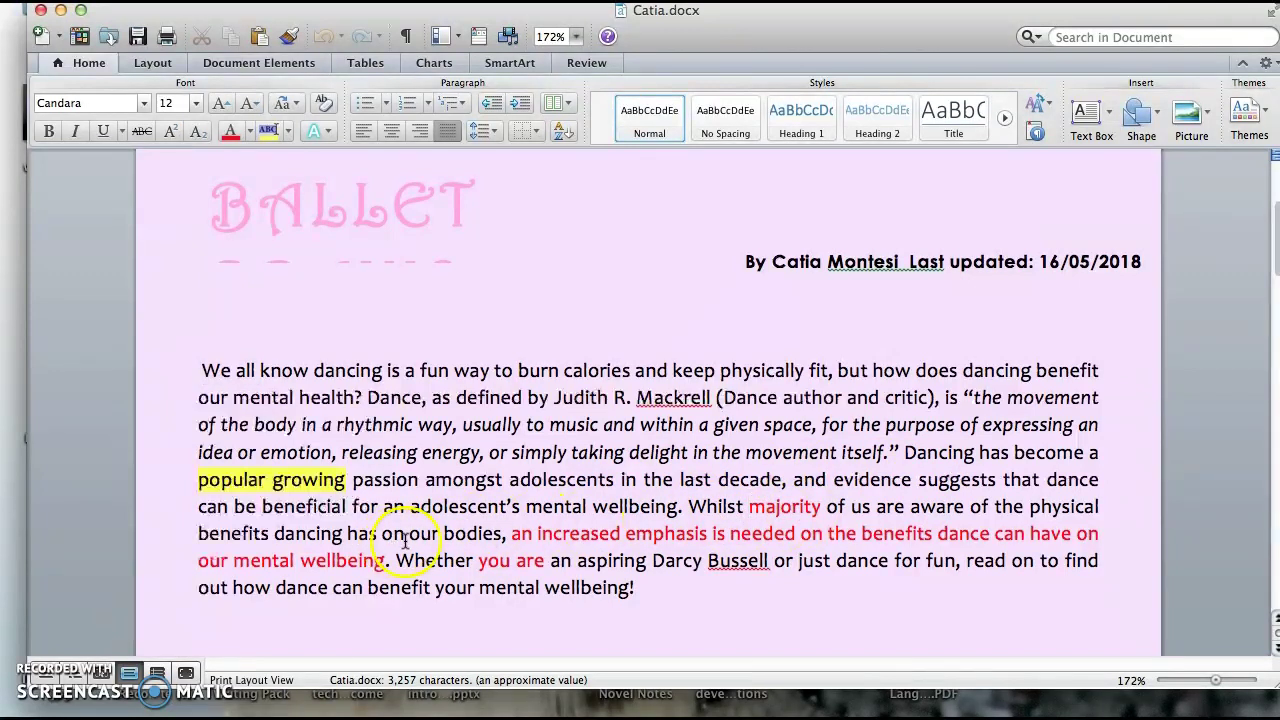
{"action": "left_click_drag", "start_coordinate": [513, 534], "coordinate": [393, 560]}
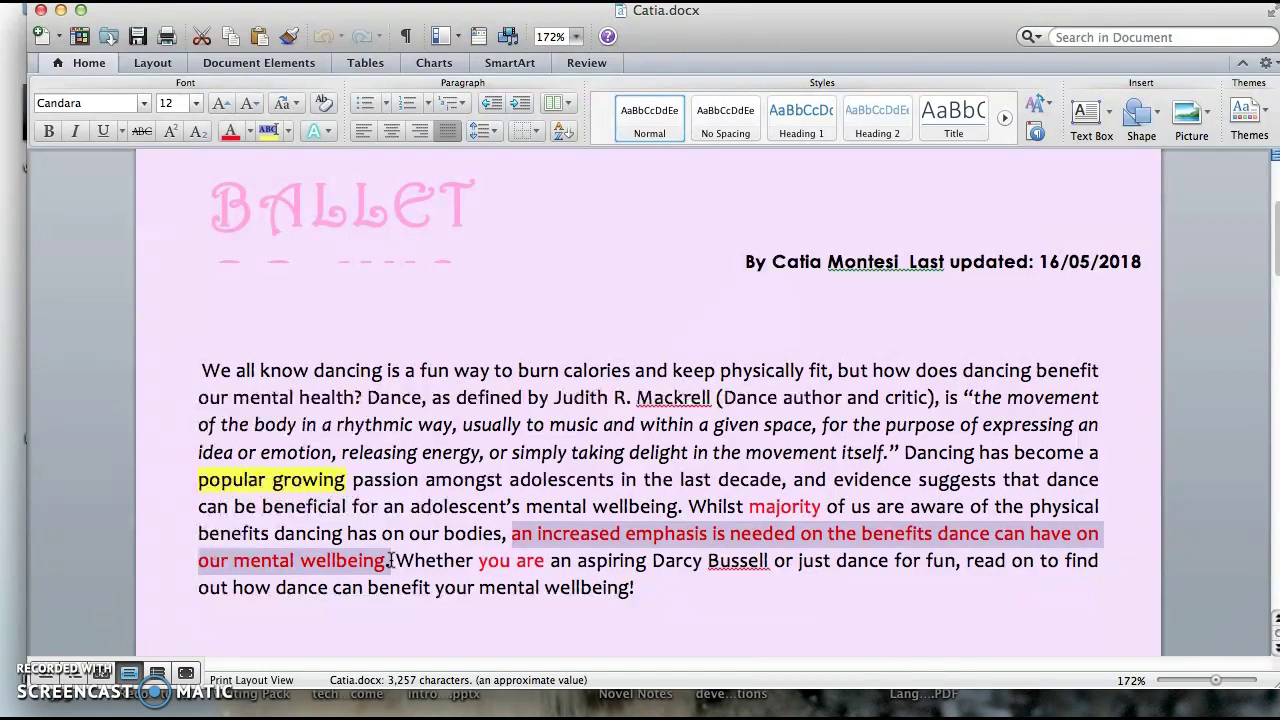
{"action": "left_click", "coordinate": [515, 539]}
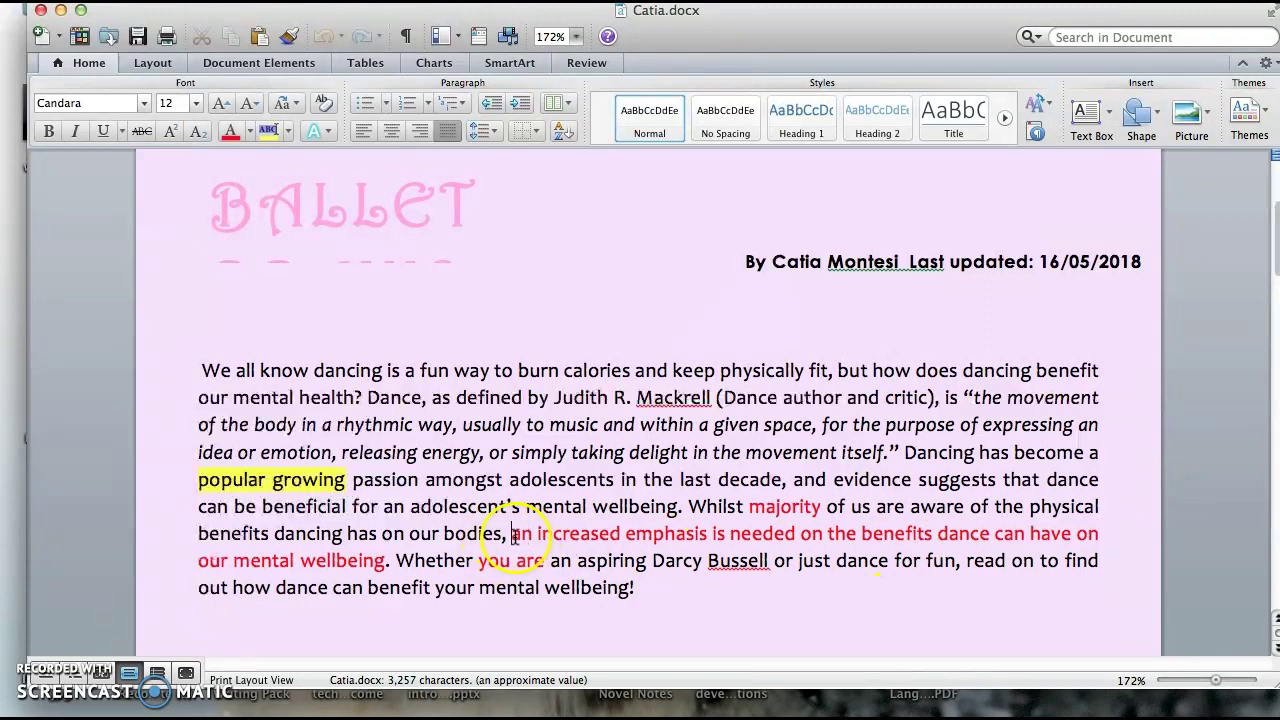
- Re-read the introduction's sentence starting "Whilst majority" and highlight the red correction "you are" in the following sentence
{"action": "left_click", "coordinate": [688, 508]}
{"action": "left_click", "coordinate": [513, 534]}
{"action": "left_click", "coordinate": [514, 535]}
{"action": "left_click", "coordinate": [516, 533]}
{"action": "left_click", "coordinate": [598, 533]}
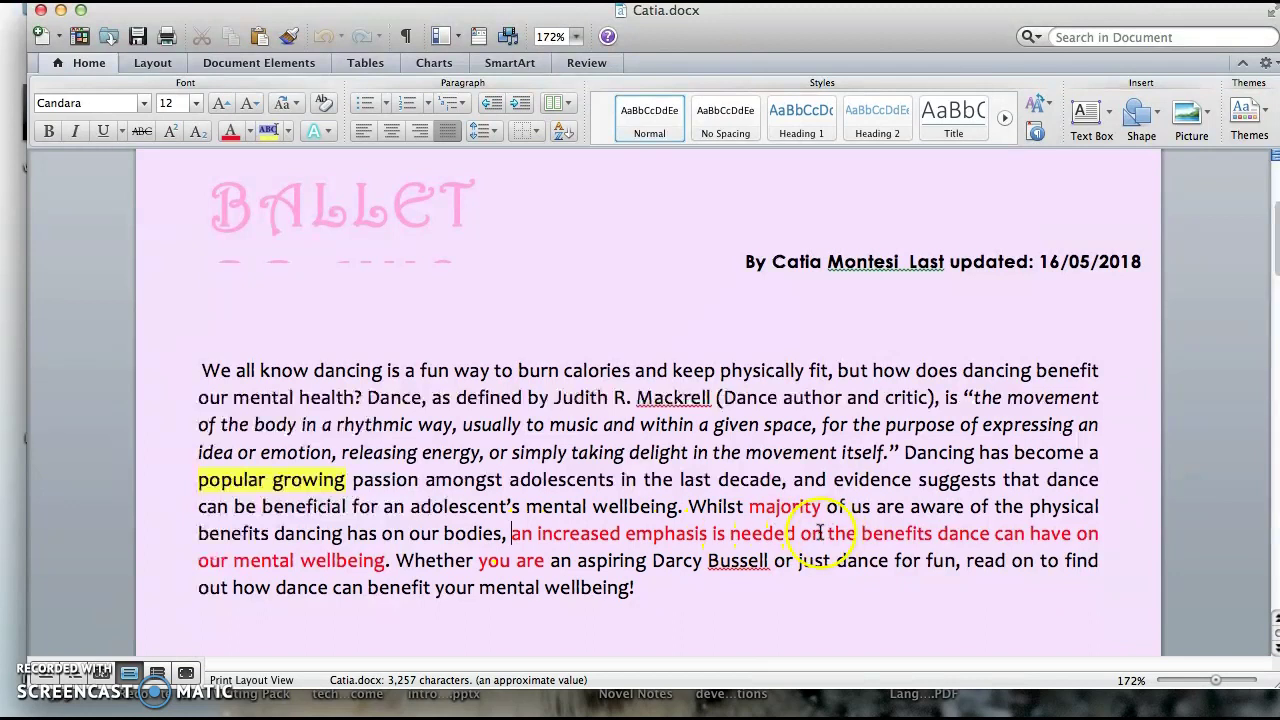
{"action": "left_click_drag", "start_coordinate": [815, 533], "coordinate": [391, 563]}
{"action": "left_click", "coordinate": [391, 563]}
{"action": "left_click_drag", "start_coordinate": [477, 562], "coordinate": [550, 562]}
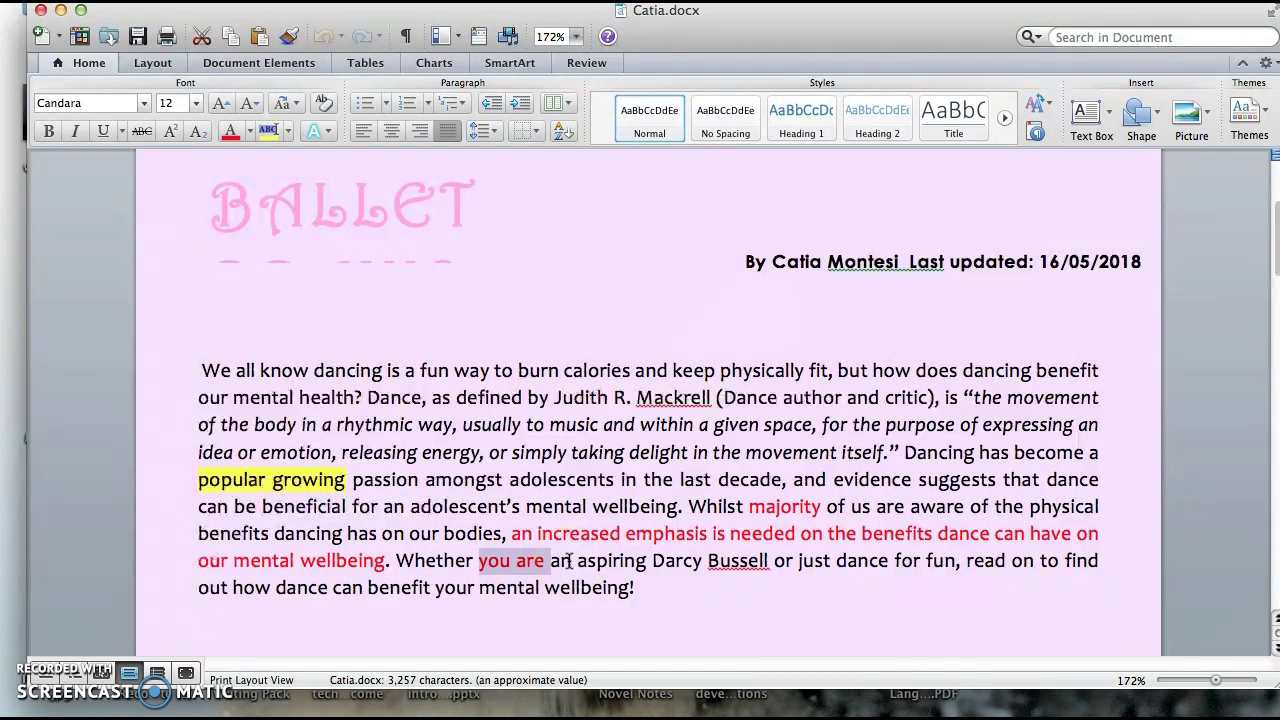
- Examine the start of the "The 'S' Word…" paragraph, highlighting "I thought so", "However," and "everyone's" in turn
{"action": "scroll", "coordinate": [570, 561], "scroll_direction": "down", "scroll_amount": 5}
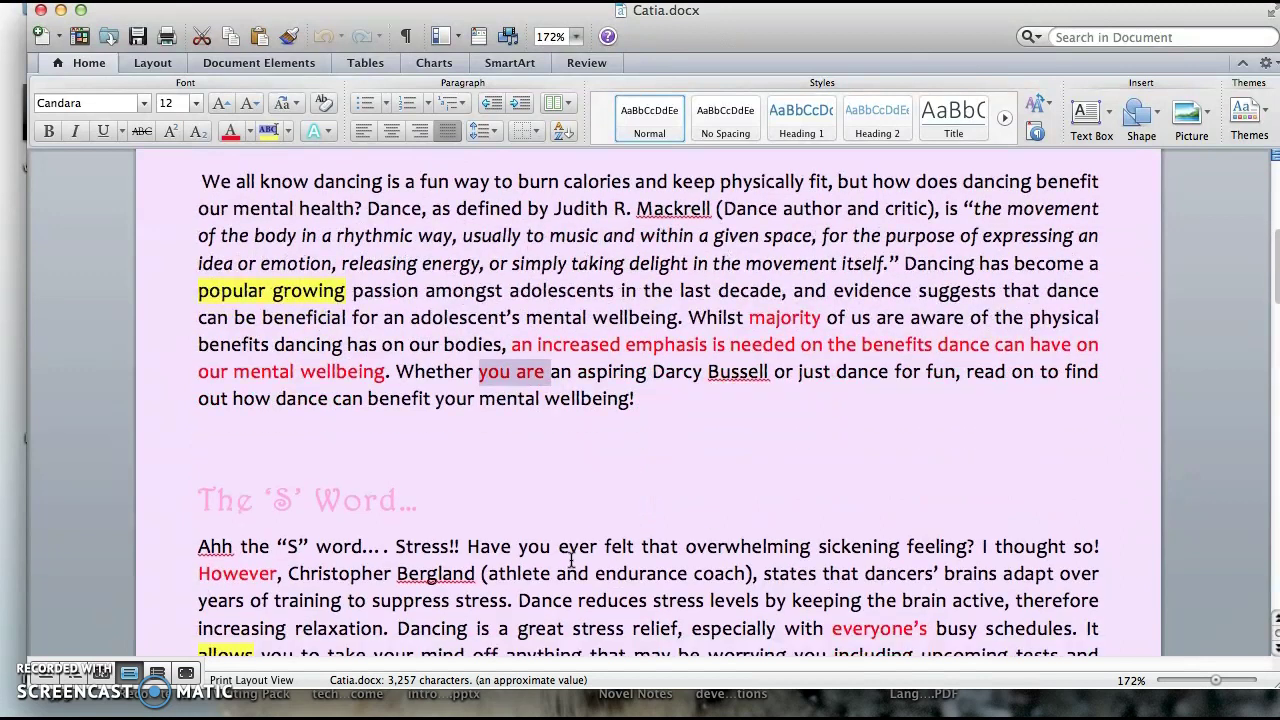
{"action": "scroll", "coordinate": [617, 504], "scroll_direction": "down", "scroll_amount": 3}
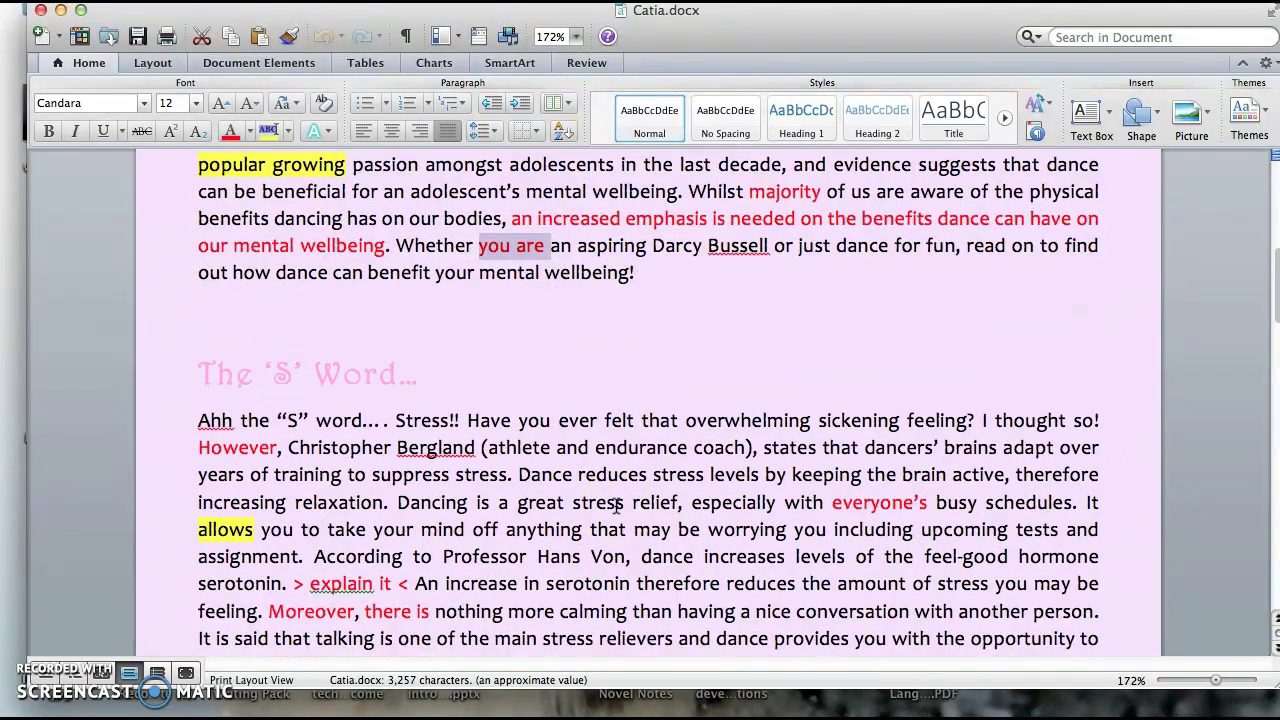
{"action": "left_click", "coordinate": [984, 424]}
{"action": "left_click_drag", "start_coordinate": [984, 424], "coordinate": [1097, 426]}
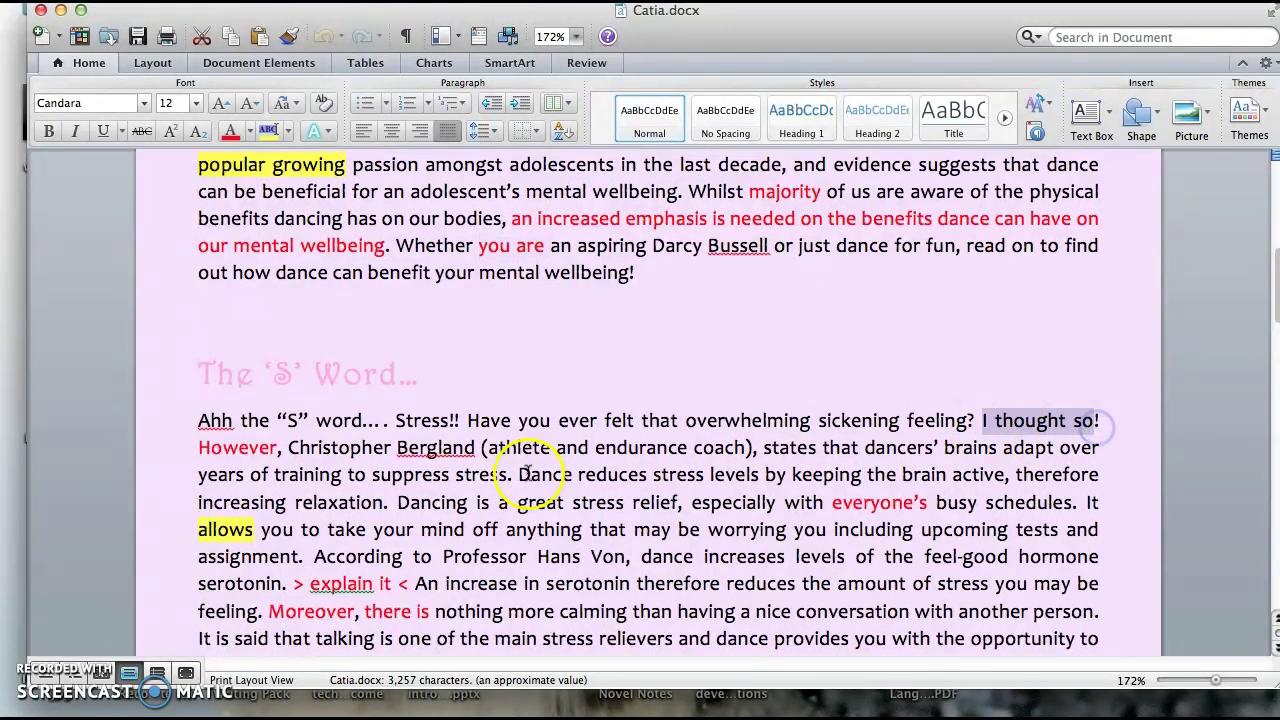
{"action": "left_click", "coordinate": [245, 448]}
{"action": "double_click", "coordinate": [245, 448]}
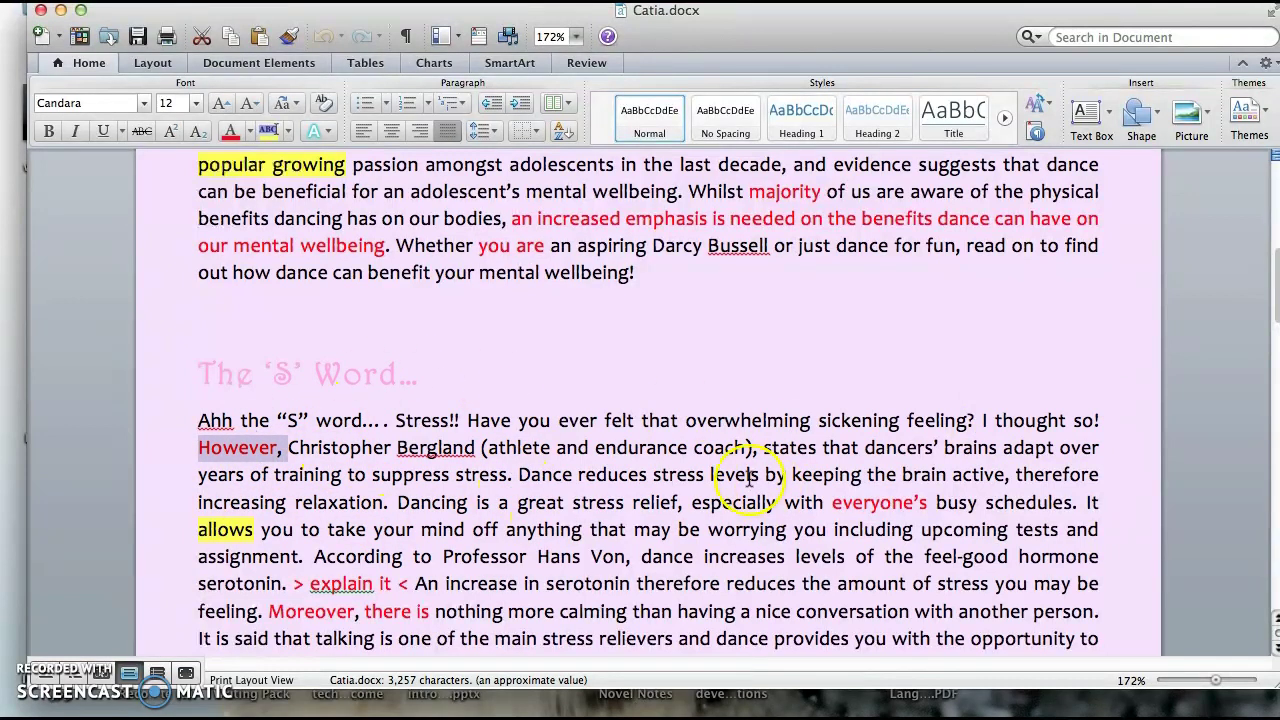
{"action": "left_click", "coordinate": [399, 507]}
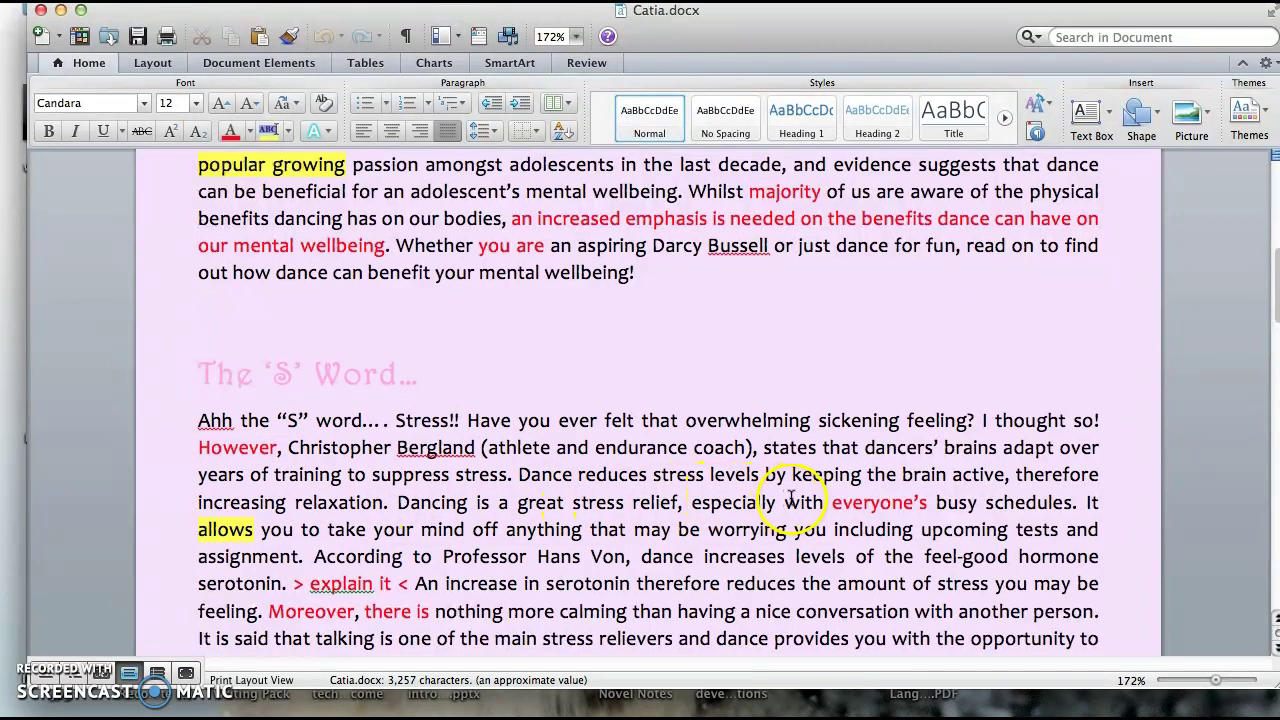
{"action": "left_click_drag", "start_coordinate": [834, 507], "coordinate": [929, 504]}
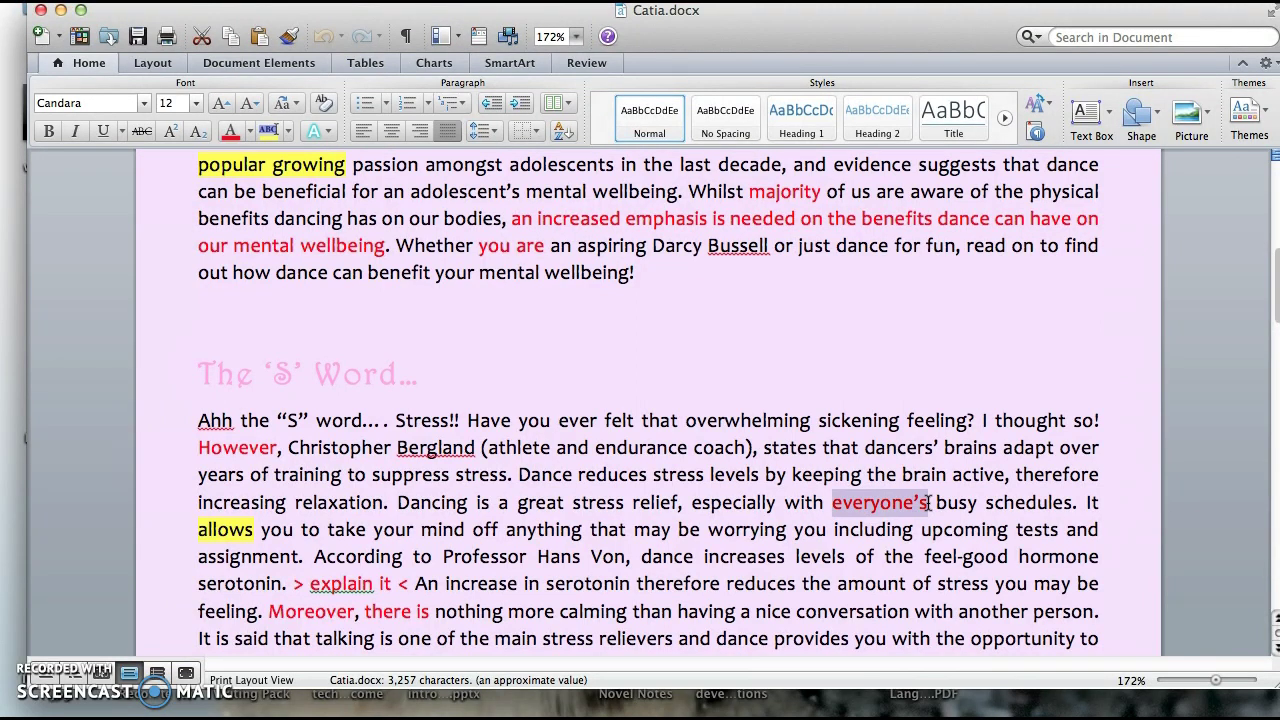
- Examine the sentence starting "It allows you", highlighting its closing wording about worries, "upcoming tests and assignment"
{"action": "left_click", "coordinate": [204, 528]}
{"action": "left_click_drag", "start_coordinate": [203, 531], "coordinate": [291, 531]}
{"action": "left_click", "coordinate": [250, 531]}
{"action": "left_click", "coordinate": [293, 531]}
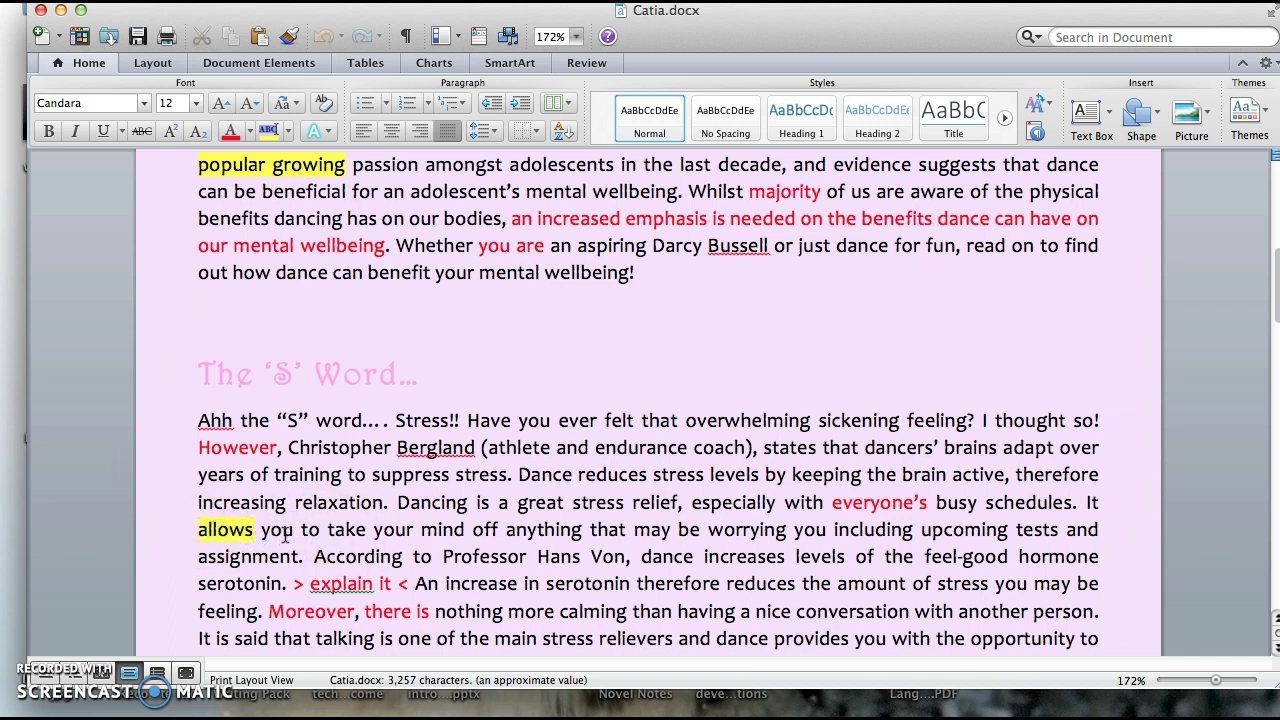
{"action": "left_click", "coordinate": [282, 531]}
{"action": "left_click_drag", "start_coordinate": [312, 557], "coordinate": [221, 565]}
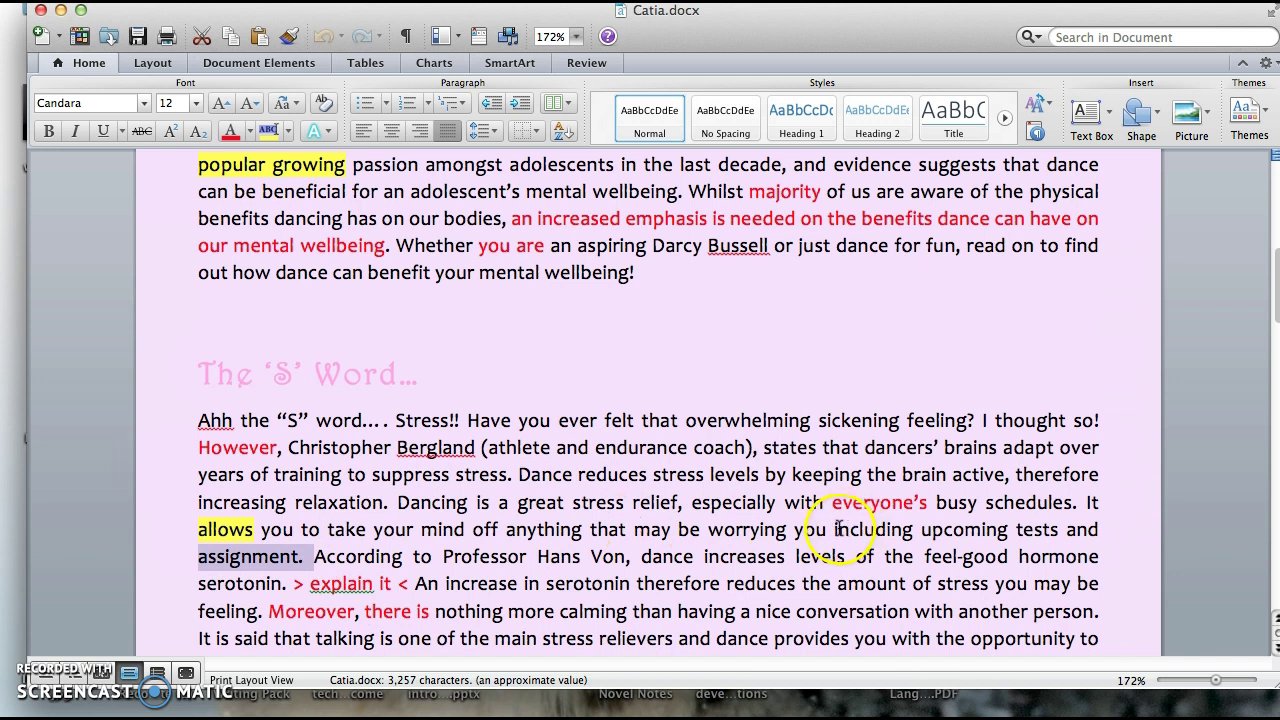
{"action": "left_click_drag", "start_coordinate": [795, 529], "coordinate": [298, 556]}
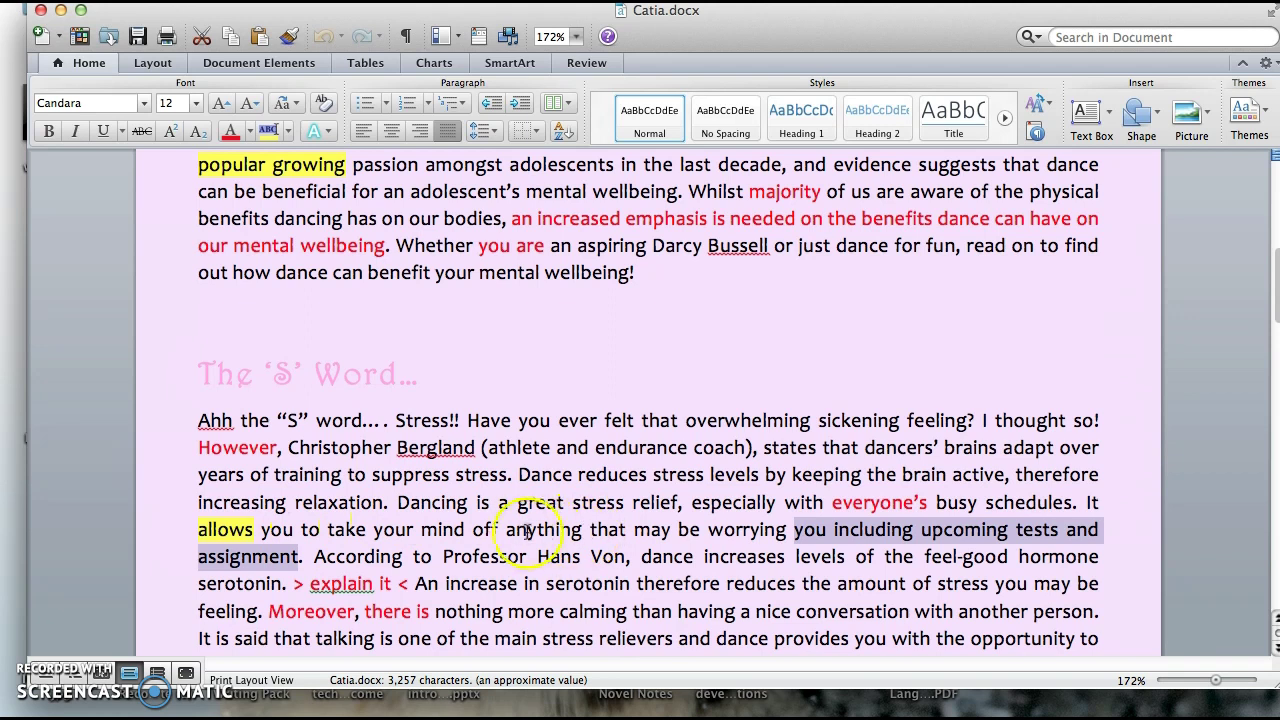
{"action": "left_click_drag", "start_coordinate": [507, 530], "coordinate": [305, 558]}
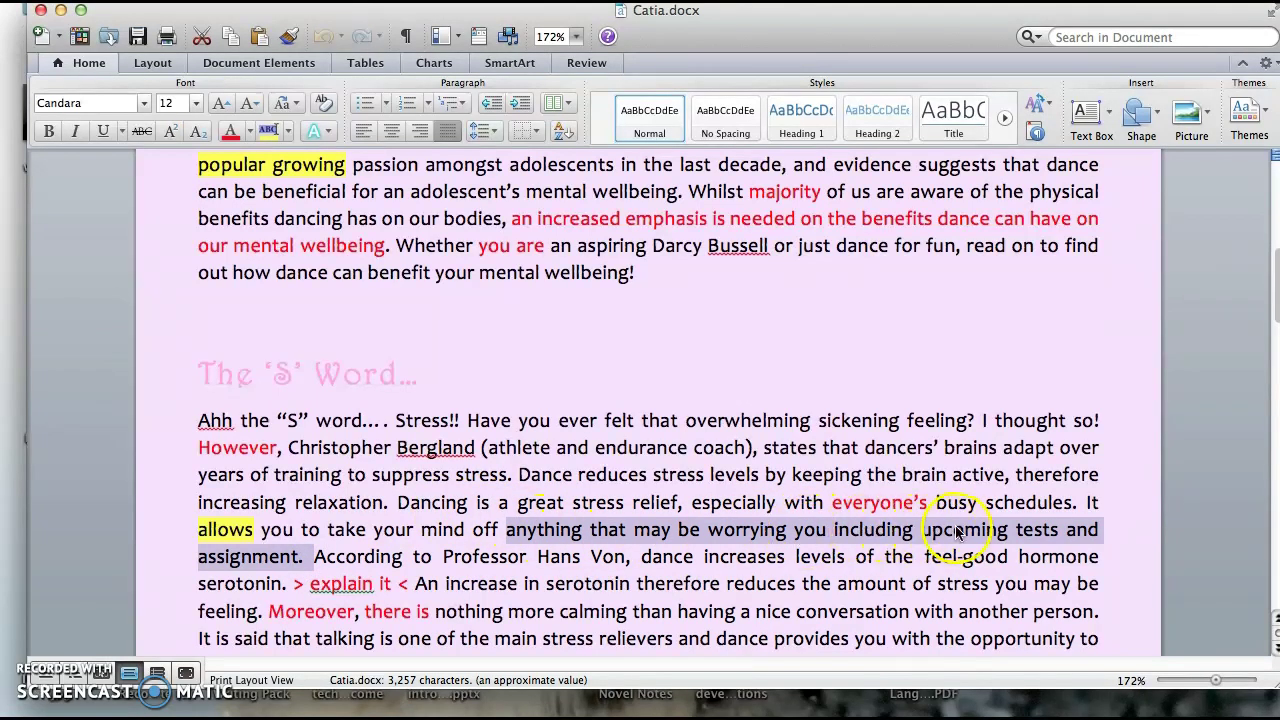
{"action": "left_click", "coordinate": [302, 558]}
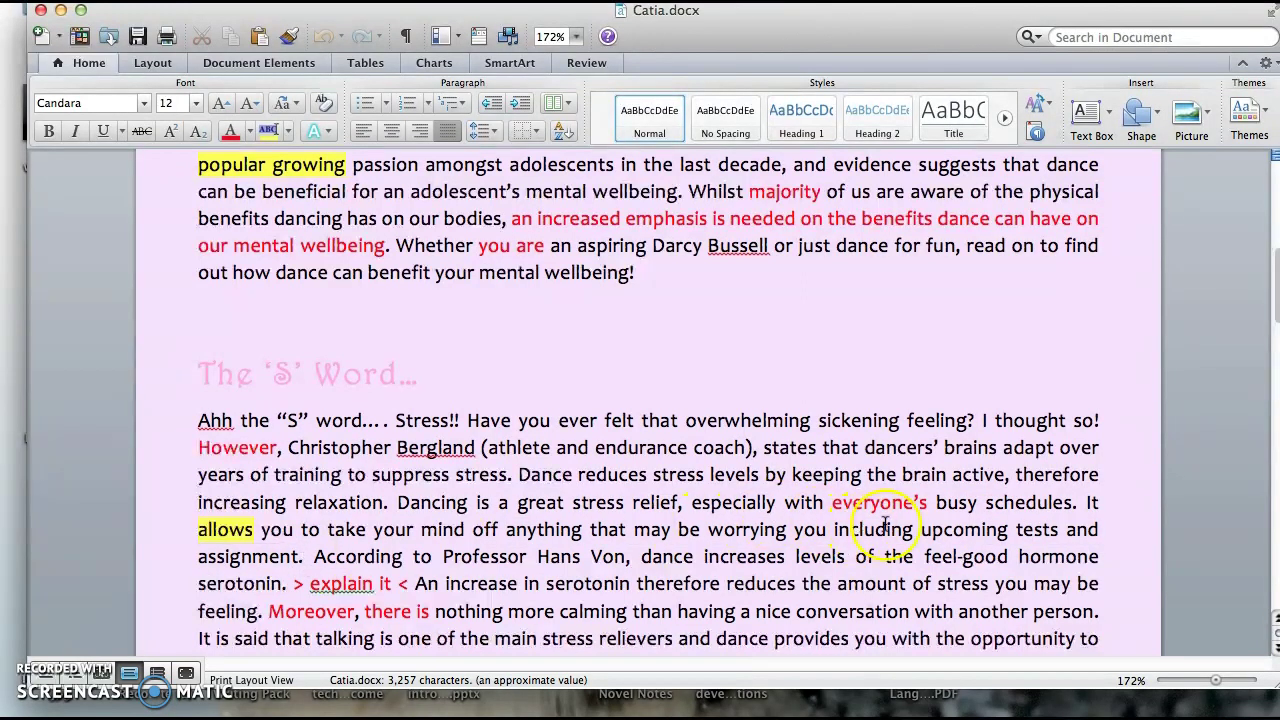
{"action": "left_click_drag", "start_coordinate": [921, 529], "coordinate": [297, 562]}
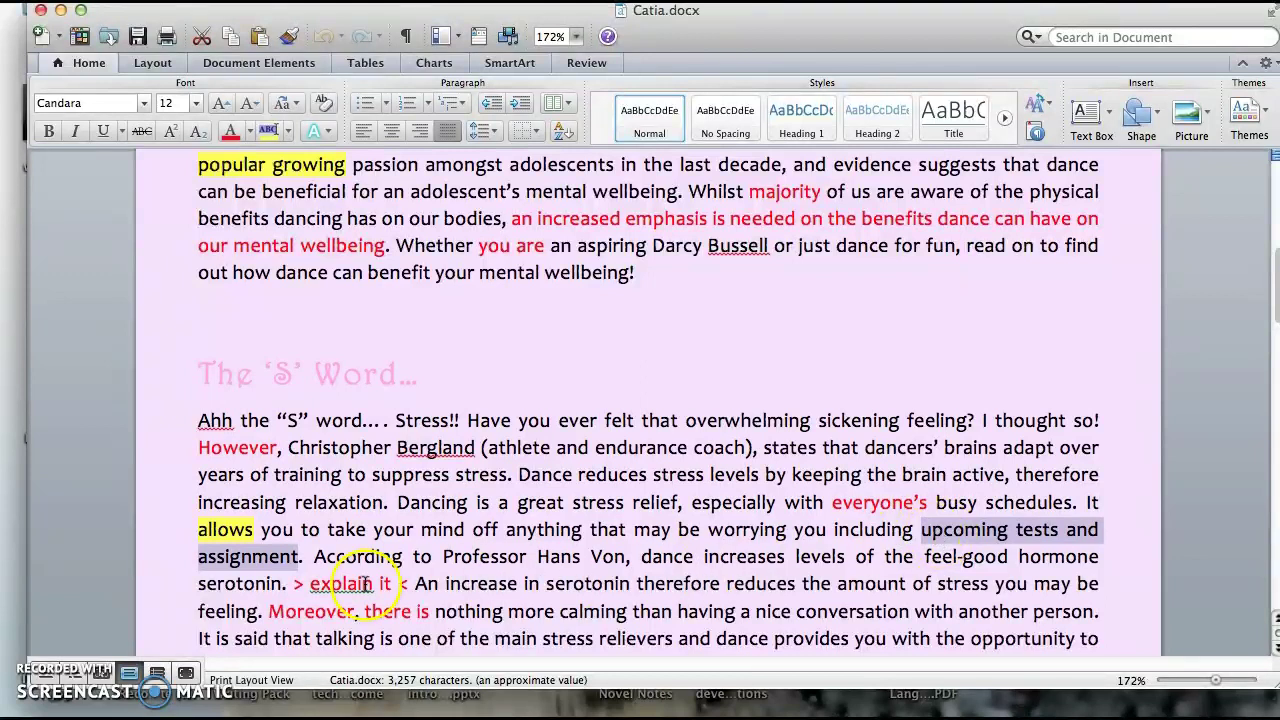
{"action": "left_click", "coordinate": [314, 557]}
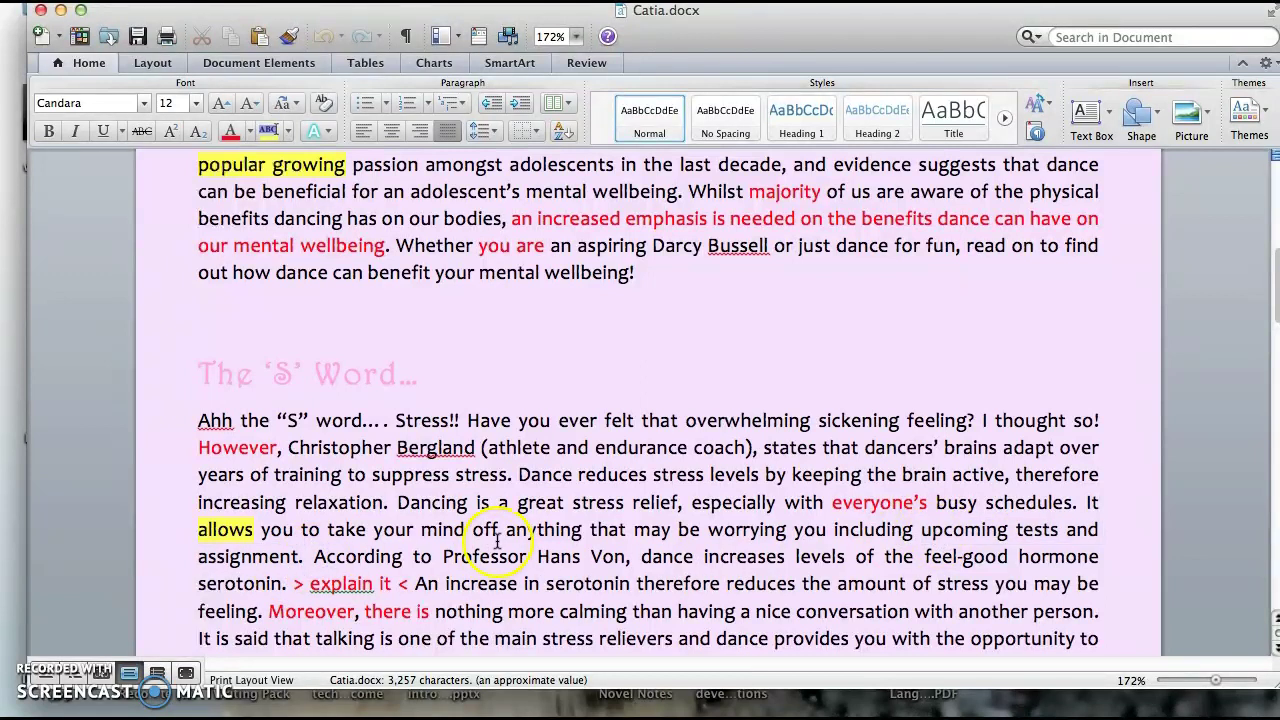
- Re-read the "The 'S' Word…" paragraph's opening question, highlighting it, and find the sentence starting "According to Professor"
{"action": "scroll", "coordinate": [490, 545], "scroll_direction": "down", "scroll_amount": 3}
{"action": "scroll", "coordinate": [497, 541], "scroll_direction": "down", "scroll_amount": 2}
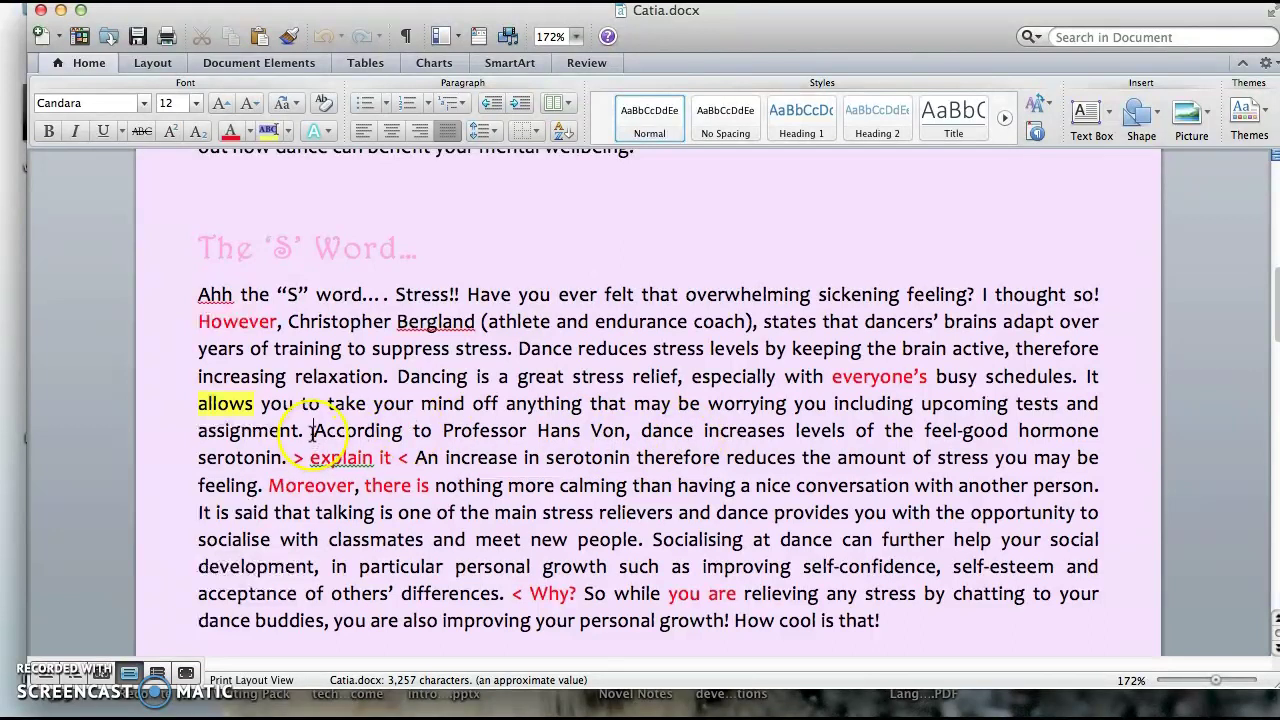
{"action": "left_click_drag", "start_coordinate": [197, 294], "coordinate": [976, 287]}
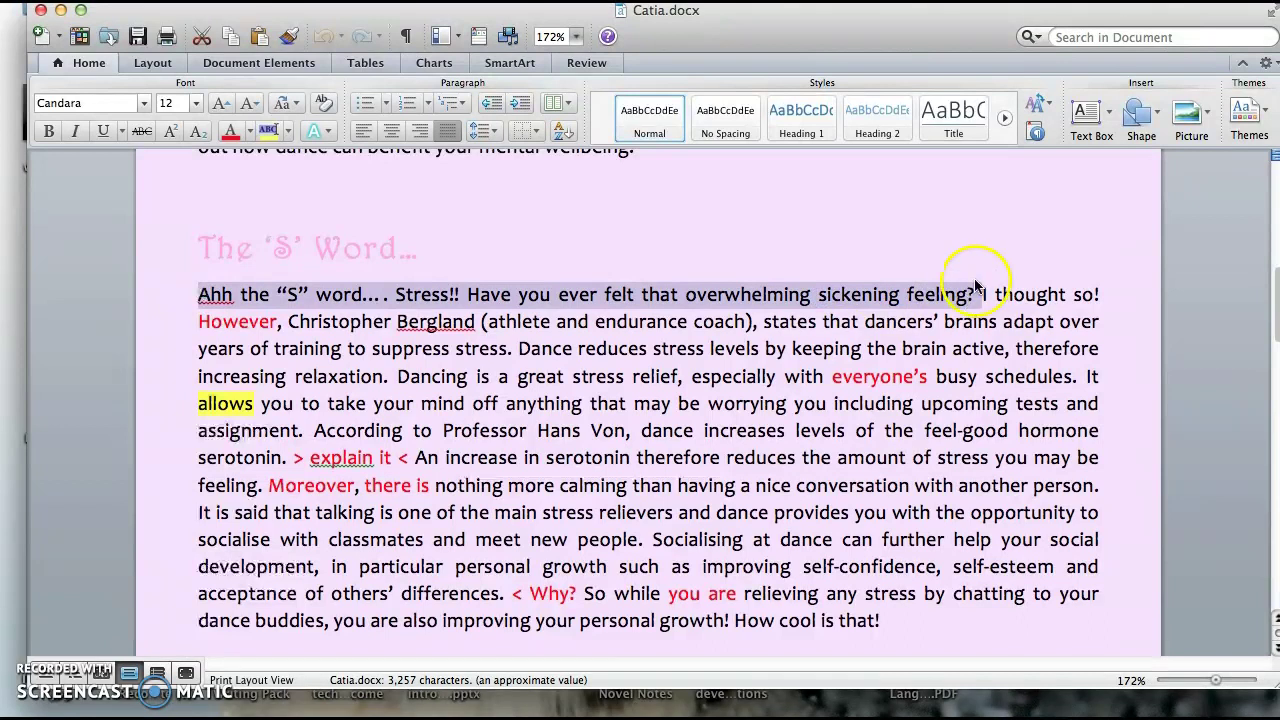
{"action": "left_click", "coordinate": [928, 300]}
{"action": "left_click", "coordinate": [312, 430]}
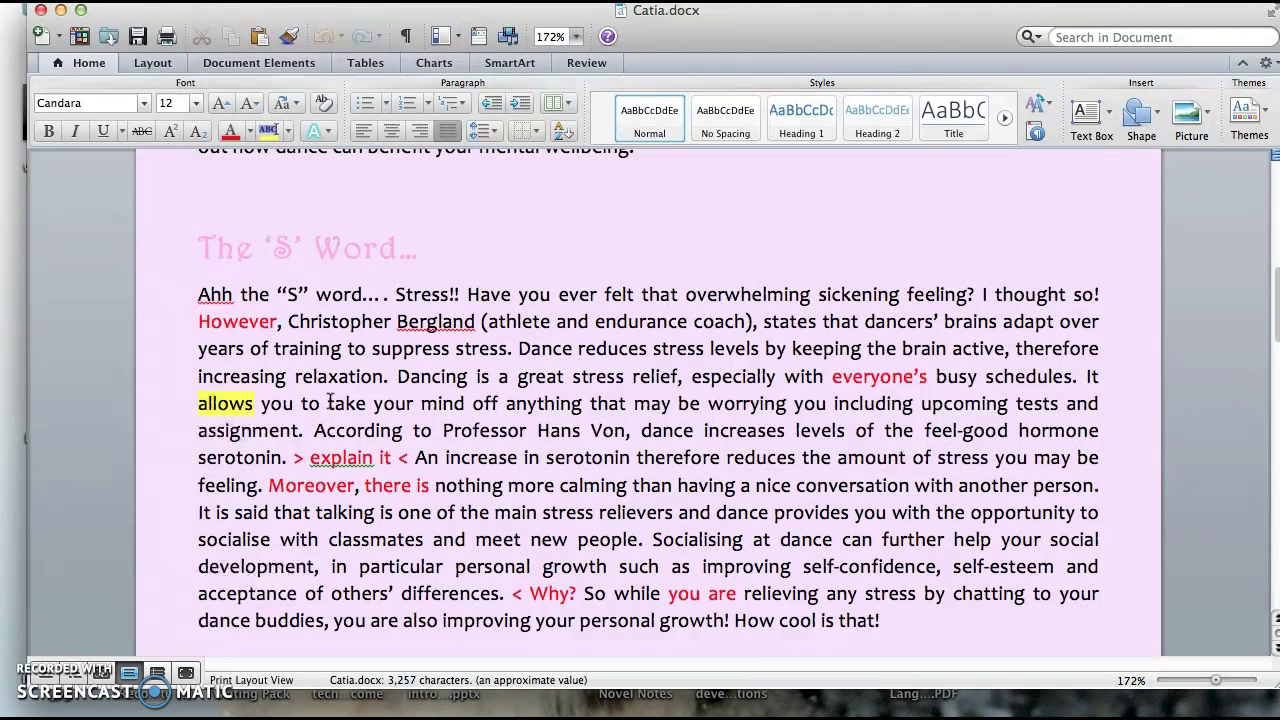
{"action": "left_click", "coordinate": [332, 430]}
- Examine the red note "explain it" and the sentence after it starting "An increase in serotonin"
{"action": "left_click_drag", "start_coordinate": [313, 461], "coordinate": [408, 460]}
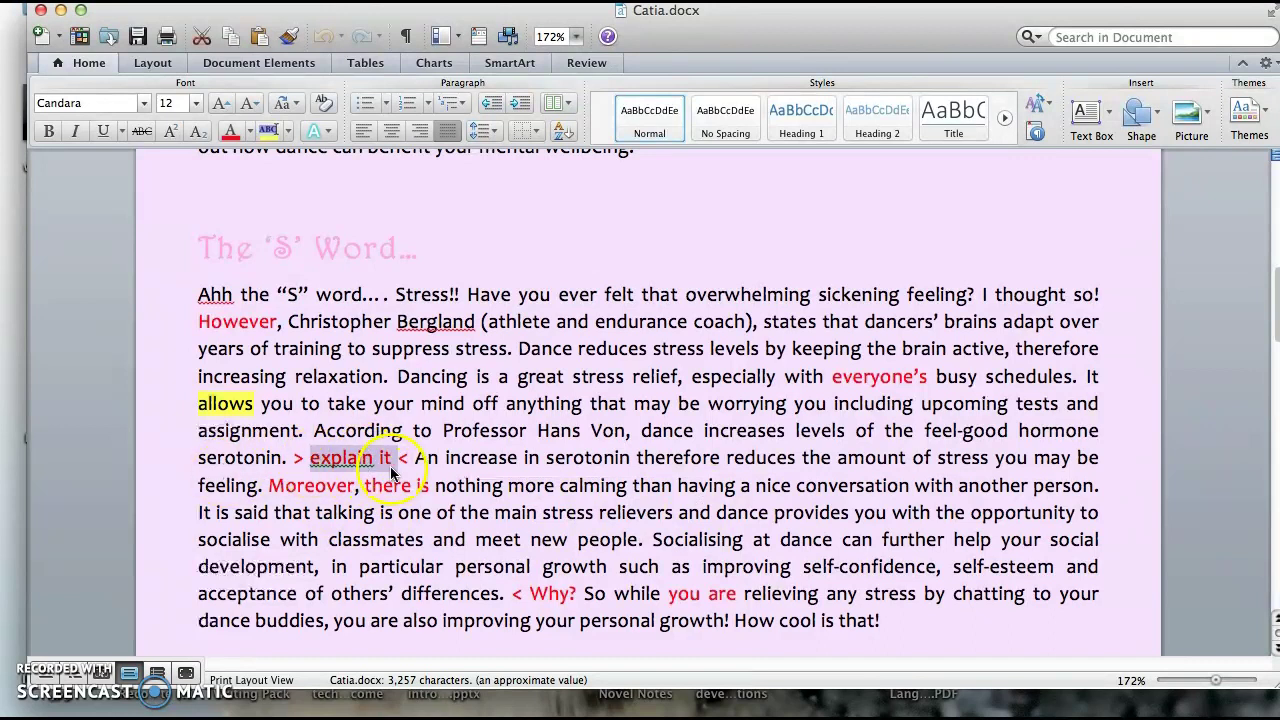
{"action": "left_click", "coordinate": [416, 458]}
{"action": "left_click", "coordinate": [416, 458]}
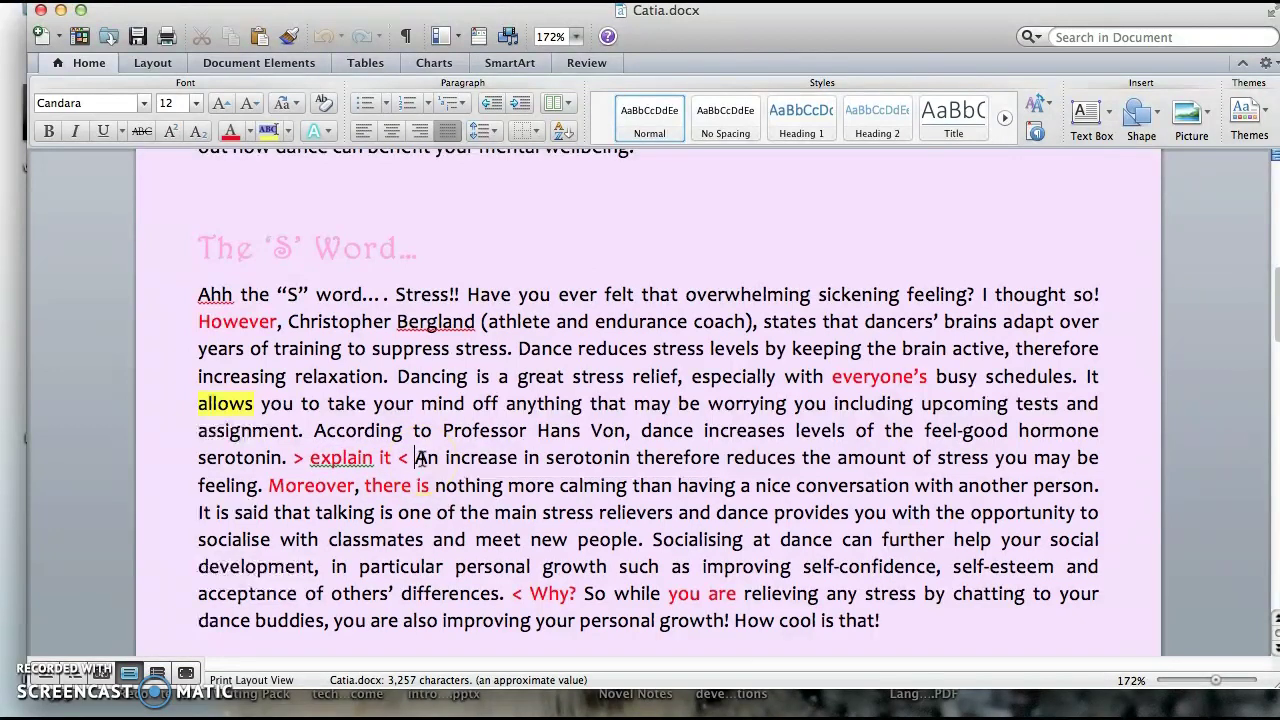
{"action": "left_click_drag", "start_coordinate": [416, 458], "coordinate": [274, 487]}
{"action": "left_click", "coordinate": [466, 457]}
{"action": "left_click", "coordinate": [316, 459]}
- Examine the red correction "Moreover, there is" and how it leads into "nothing more calming than having a nice conversation"
{"action": "double_click", "coordinate": [343, 485]}
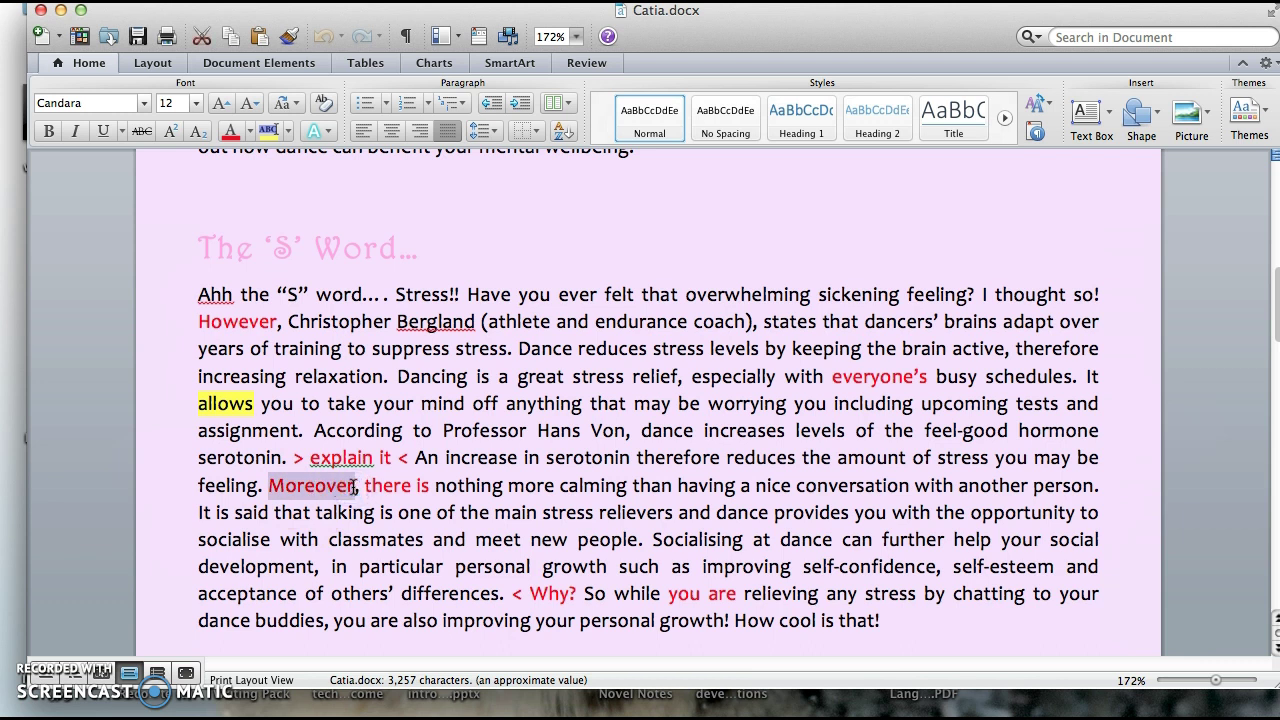
{"action": "left_click_drag", "start_coordinate": [348, 491], "coordinate": [404, 484]}
{"action": "left_click", "coordinate": [404, 484]}
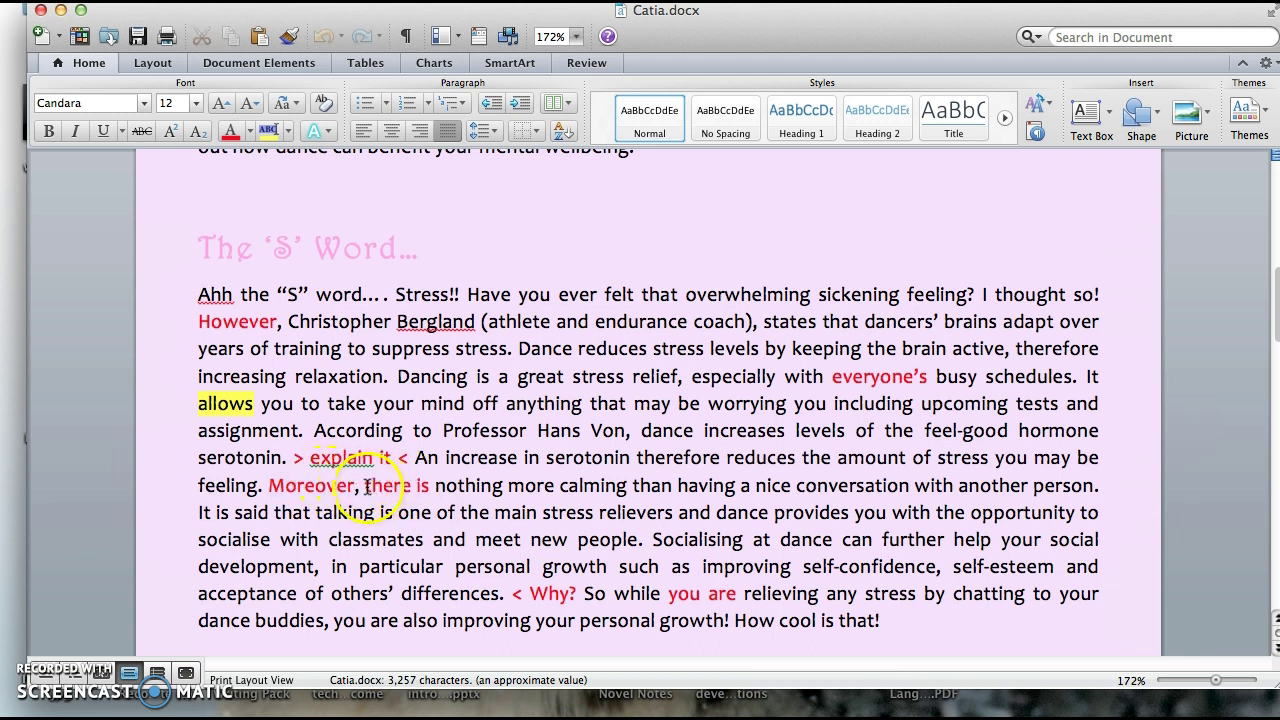
{"action": "left_click_drag", "start_coordinate": [364, 486], "coordinate": [750, 487]}
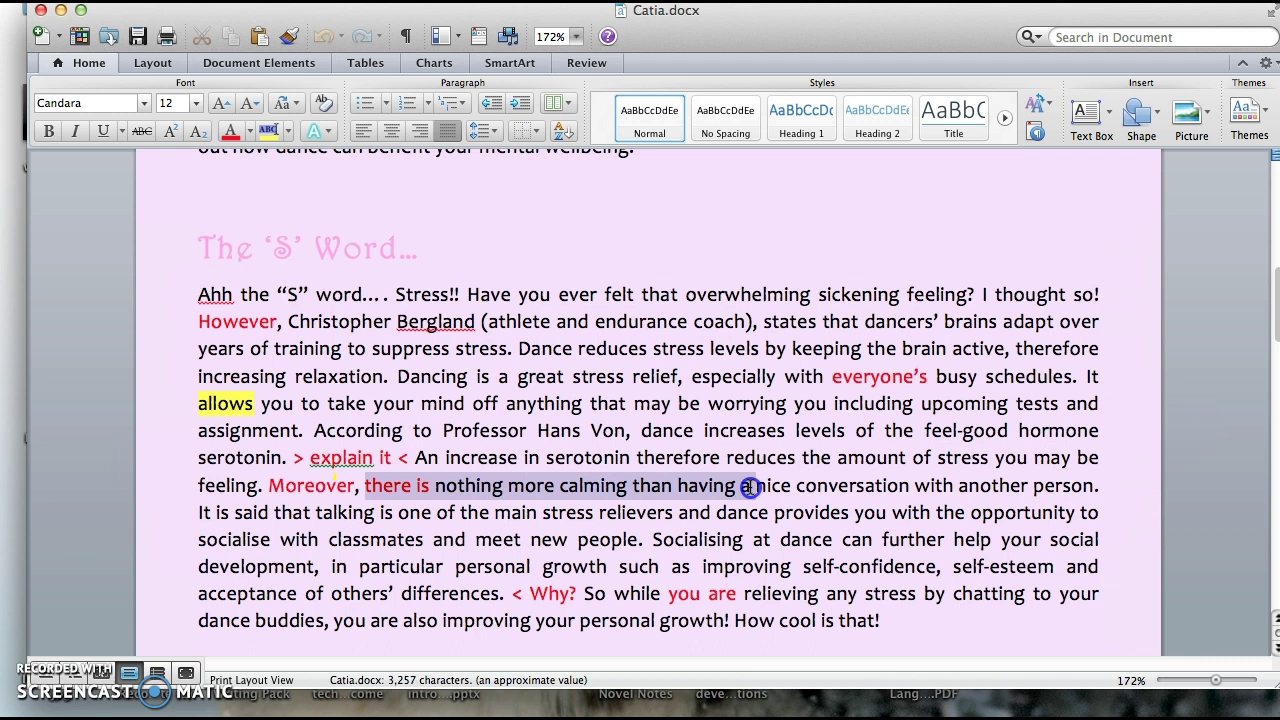
{"action": "left_click", "coordinate": [750, 487]}
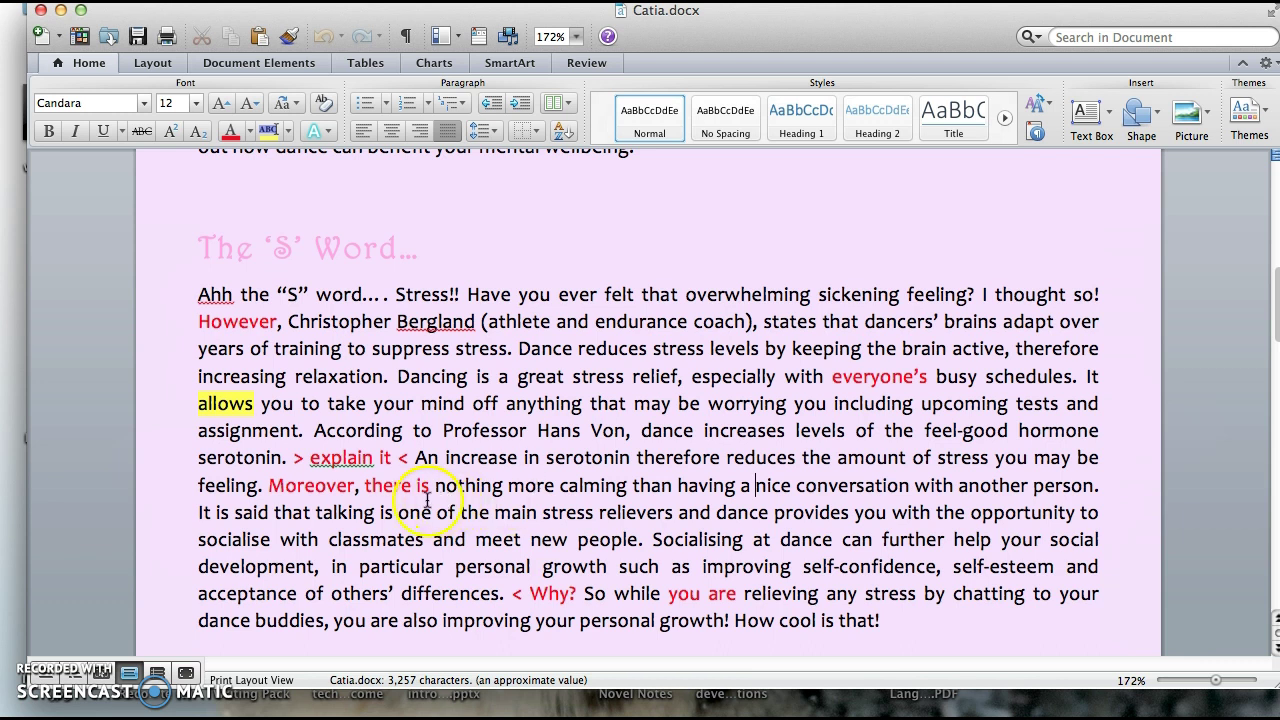
{"action": "left_click", "coordinate": [274, 485]}
{"action": "left_click_drag", "start_coordinate": [274, 485], "coordinate": [423, 483]}
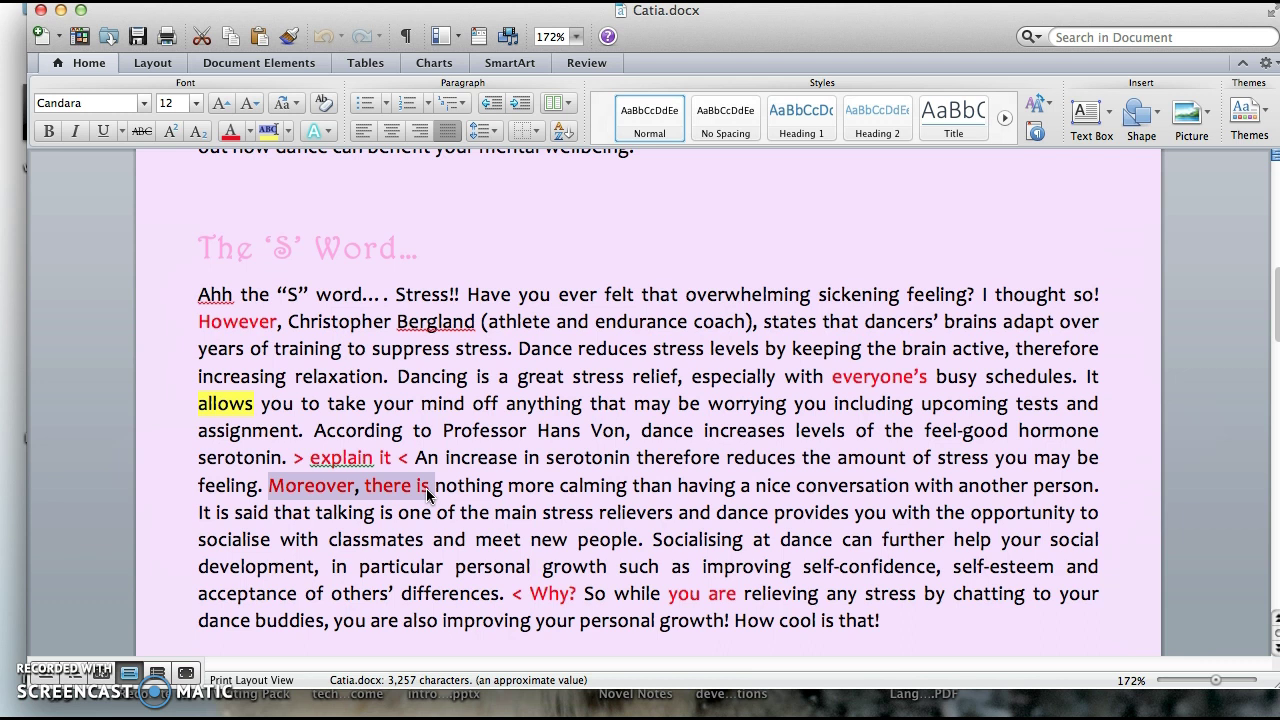
{"action": "left_click", "coordinate": [565, 485]}
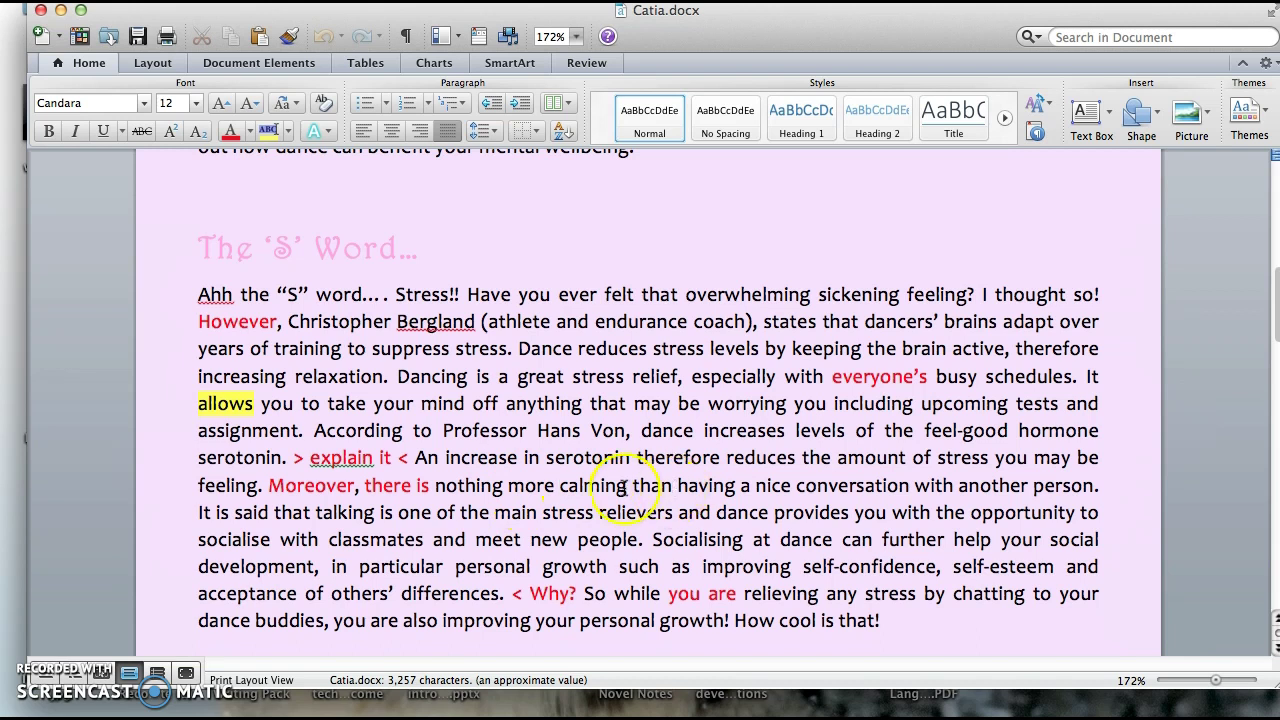
- Examine the wording "more calming than having a nice conversation with another person" and the following sentence's opening "It is said"
{"action": "left_click_drag", "start_coordinate": [508, 485], "coordinate": [1052, 484]}
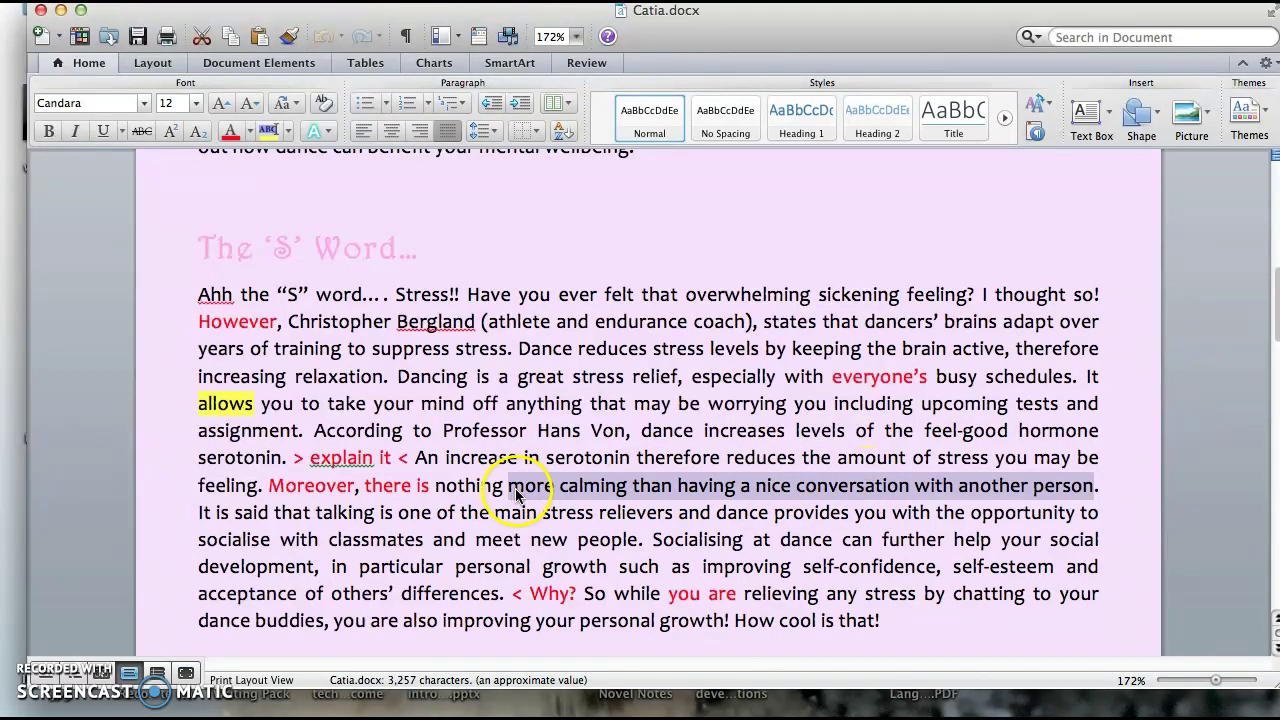
{"action": "left_click_drag", "start_coordinate": [508, 494], "coordinate": [1098, 490]}
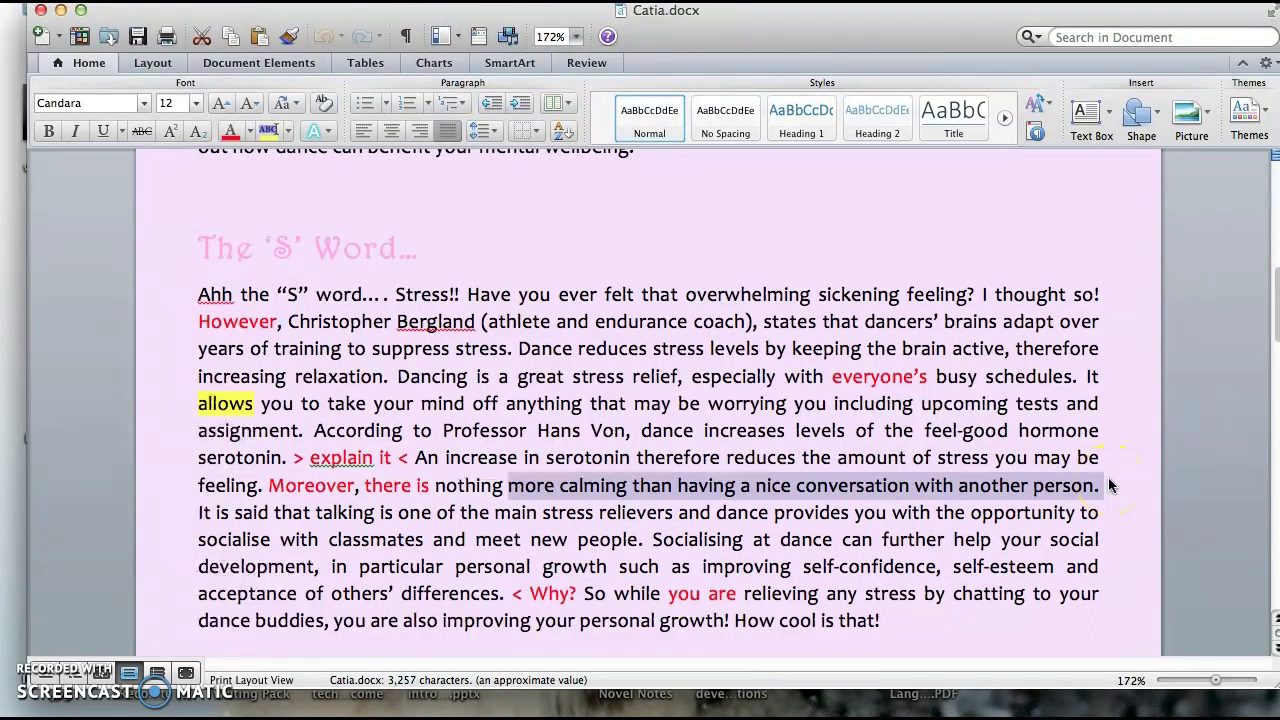
{"action": "left_click", "coordinate": [398, 512]}
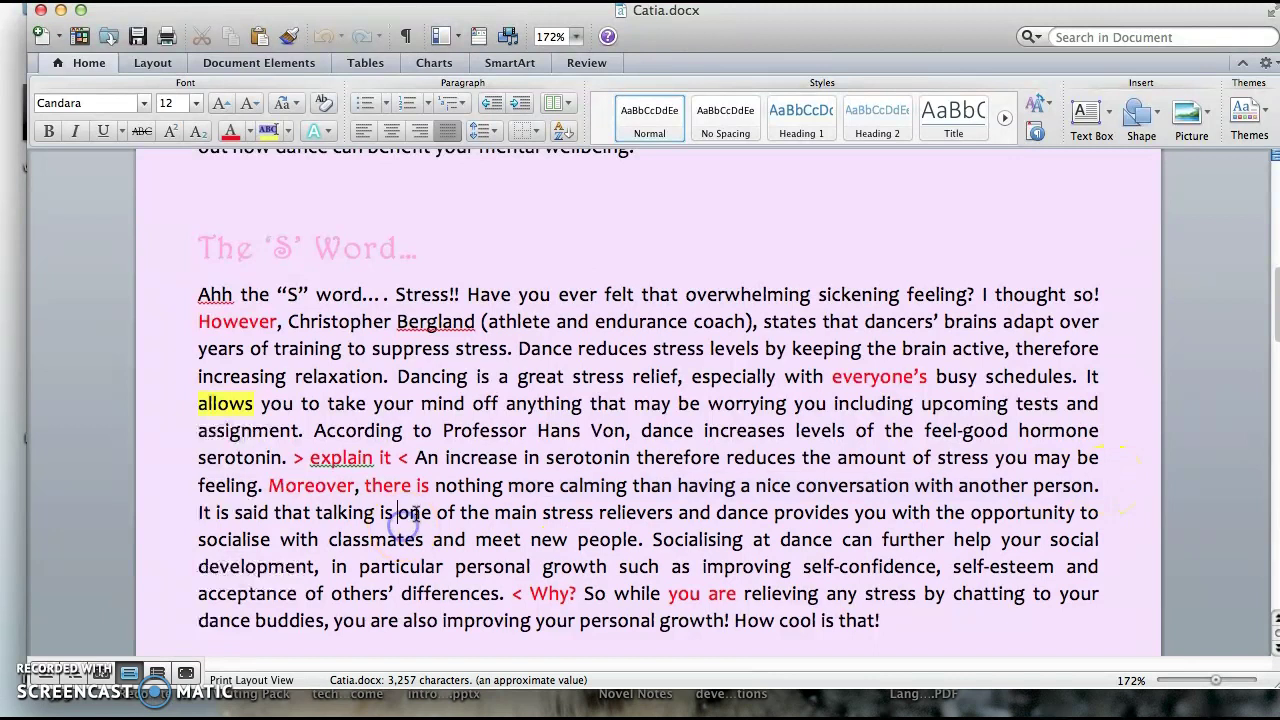
{"action": "scroll", "coordinate": [410, 520], "scroll_direction": "down", "scroll_amount": 2}
{"action": "left_click_drag", "start_coordinate": [199, 471], "coordinate": [269, 474]}
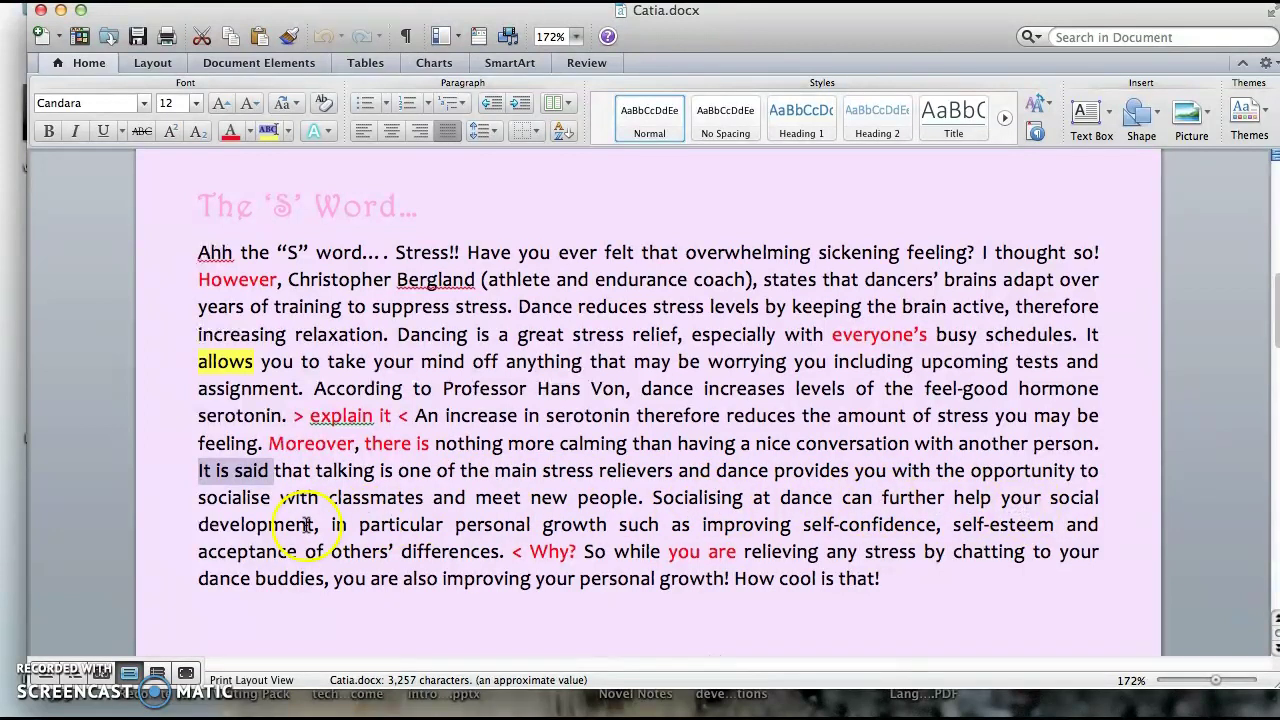
- Colour the words "further help" red in the sentence starting "Socialising at dance"
{"action": "left_click_drag", "start_coordinate": [882, 497], "coordinate": [990, 497]}
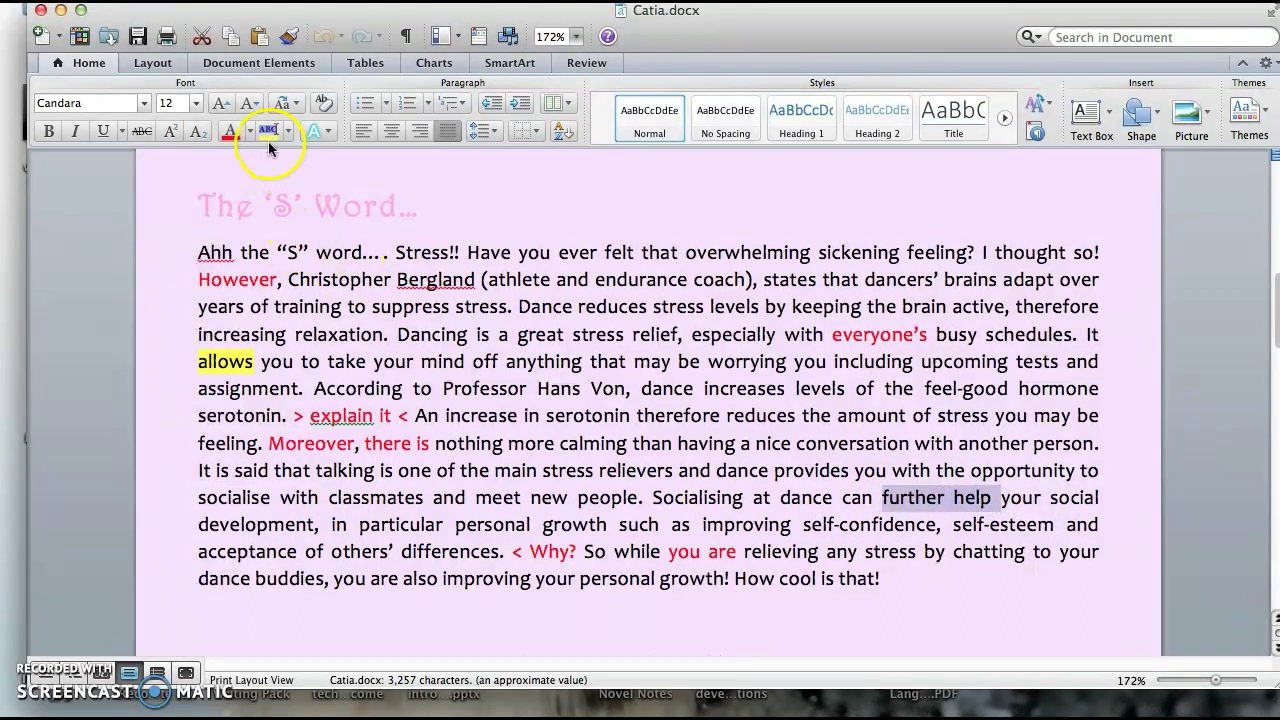
{"action": "left_click", "coordinate": [237, 133]}
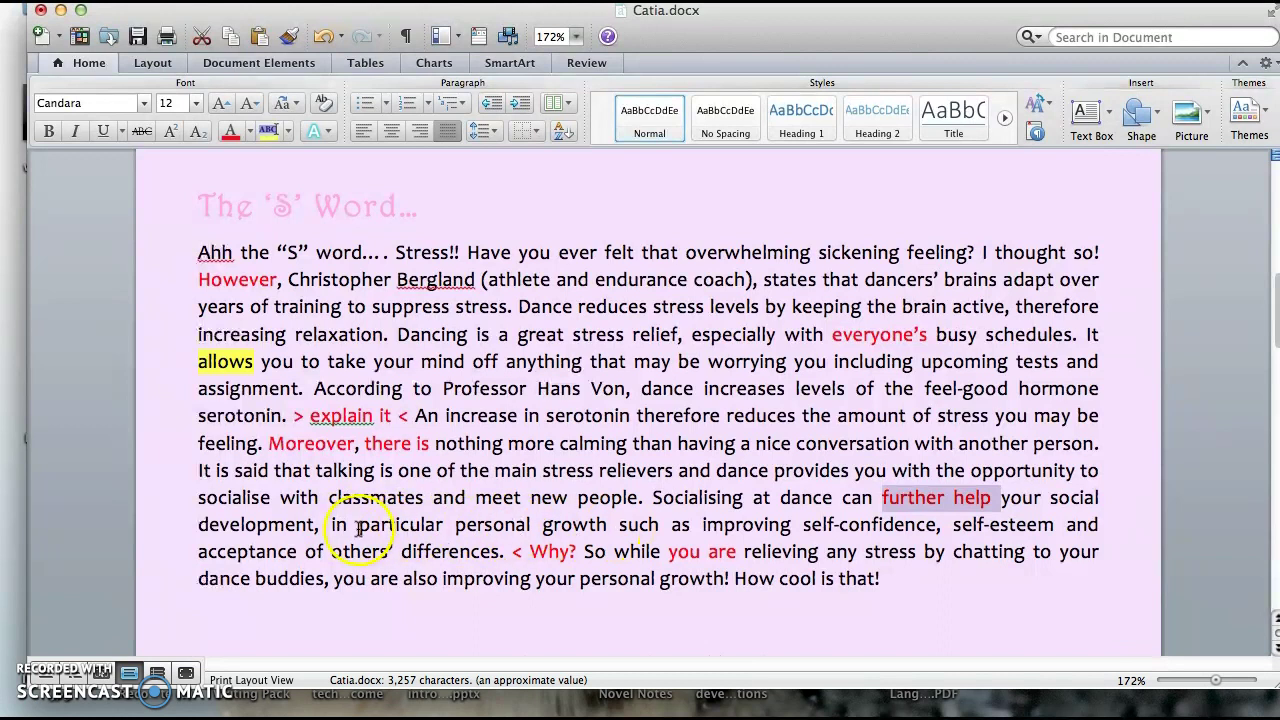
- Examine the phrase "in particular personal growth such as improving self-confidence" and the red note "Why?" after that sentence
{"action": "left_click_drag", "start_coordinate": [331, 526], "coordinate": [932, 524]}
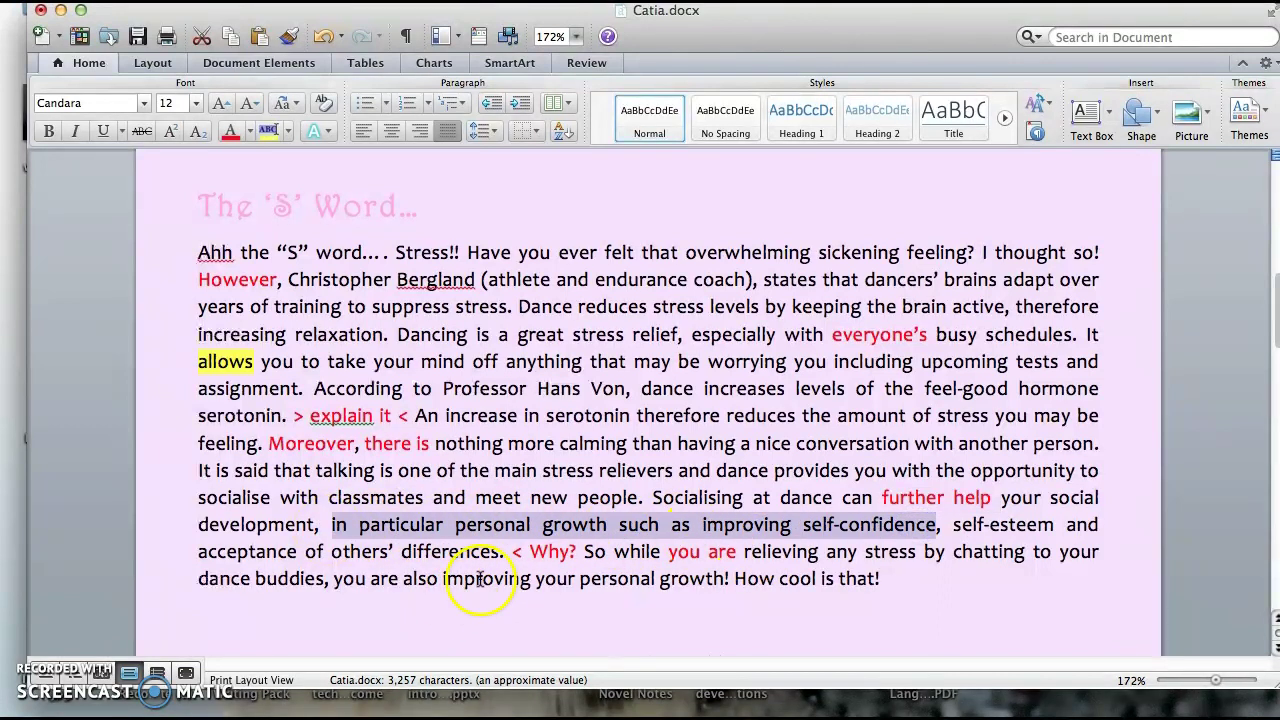
{"action": "left_click", "coordinate": [618, 524]}
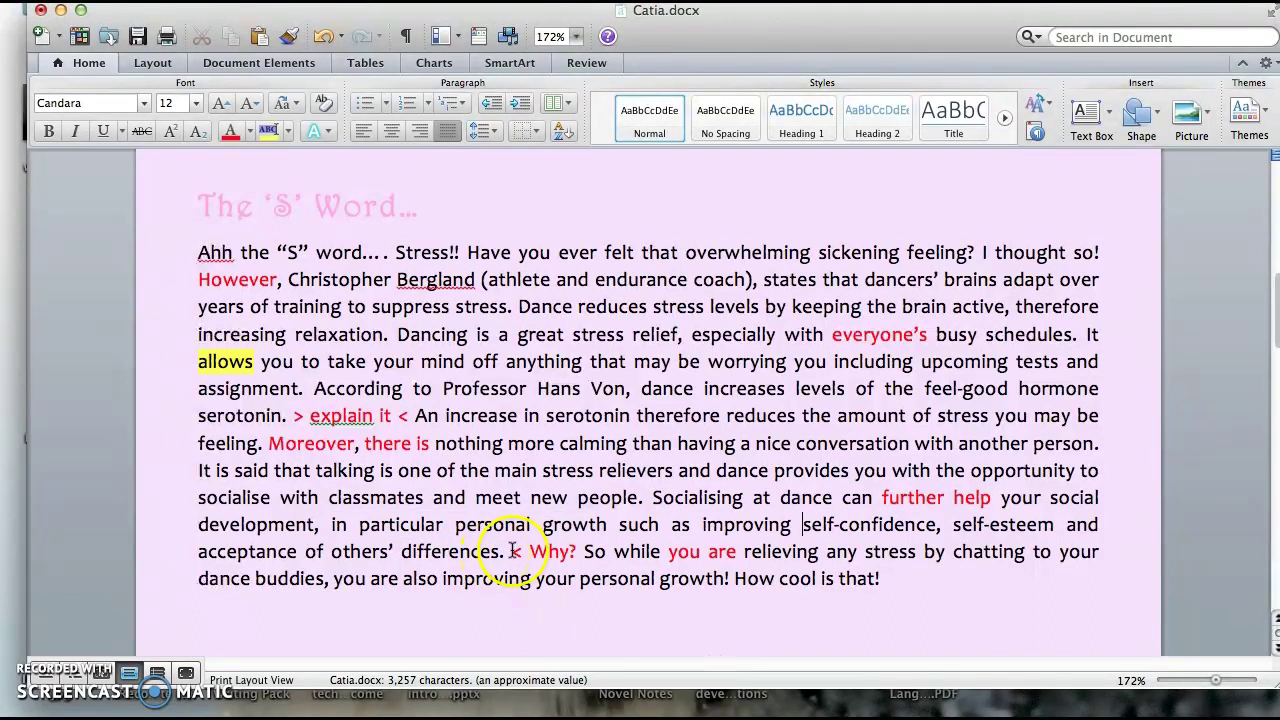
{"action": "left_click_drag", "start_coordinate": [525, 551], "coordinate": [578, 549]}
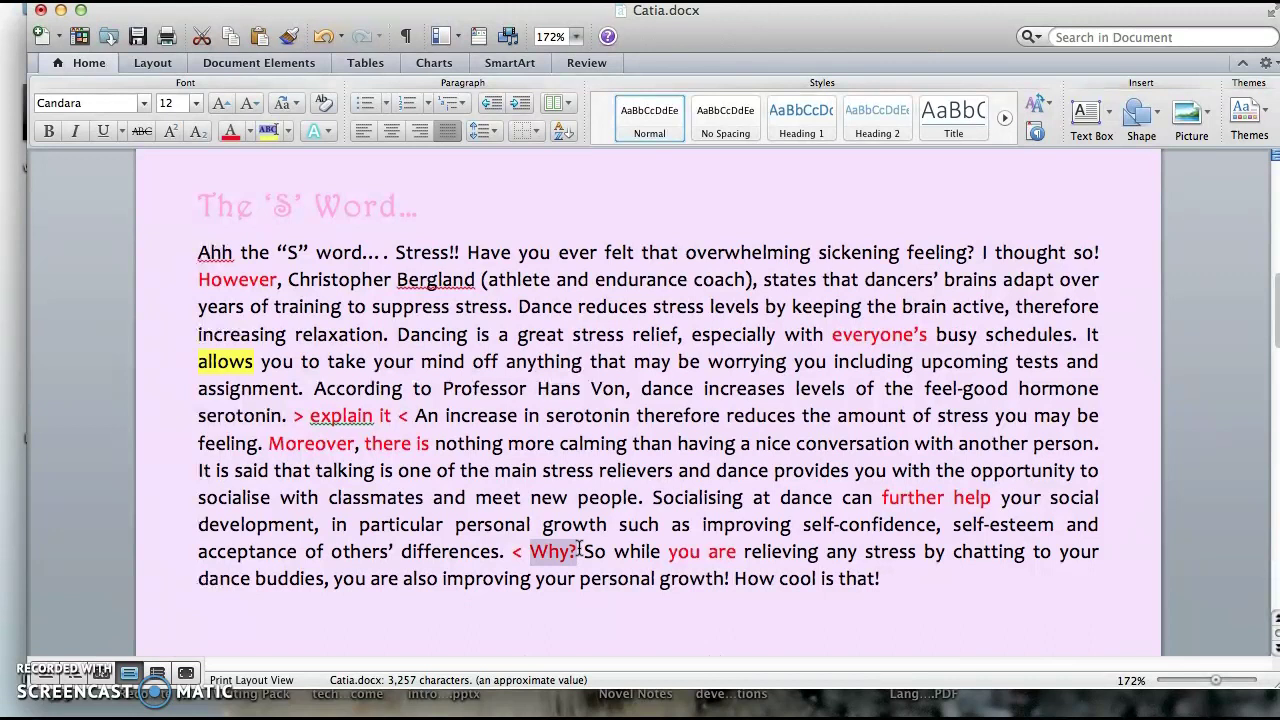
{"action": "left_click", "coordinate": [578, 549]}
{"action": "left_click", "coordinate": [537, 548]}
{"action": "left_click_drag", "start_coordinate": [537, 548], "coordinate": [581, 549]}
{"action": "left_click", "coordinate": [581, 549]}
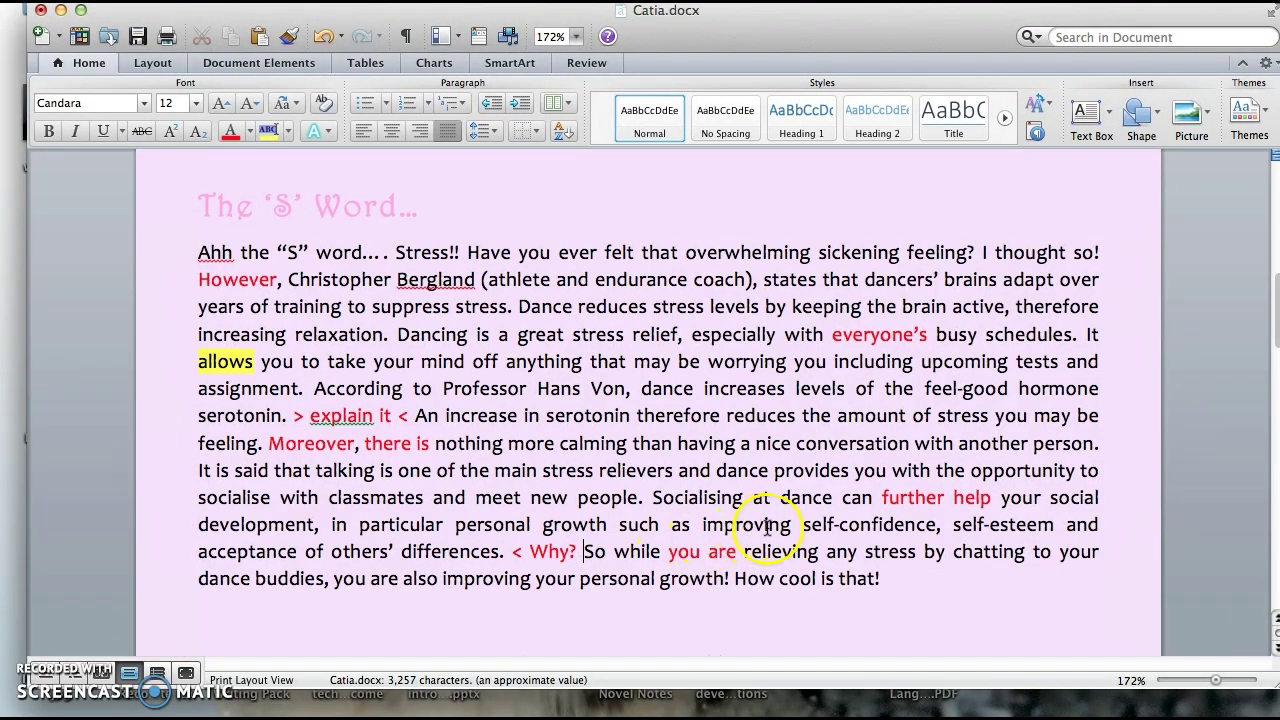
- Re-read "self-confidence, self-esteem" and the paragraph's closing wording "personal growth! How cool is that!", highlighting both
{"action": "left_click_drag", "start_coordinate": [805, 527], "coordinate": [1030, 524]}
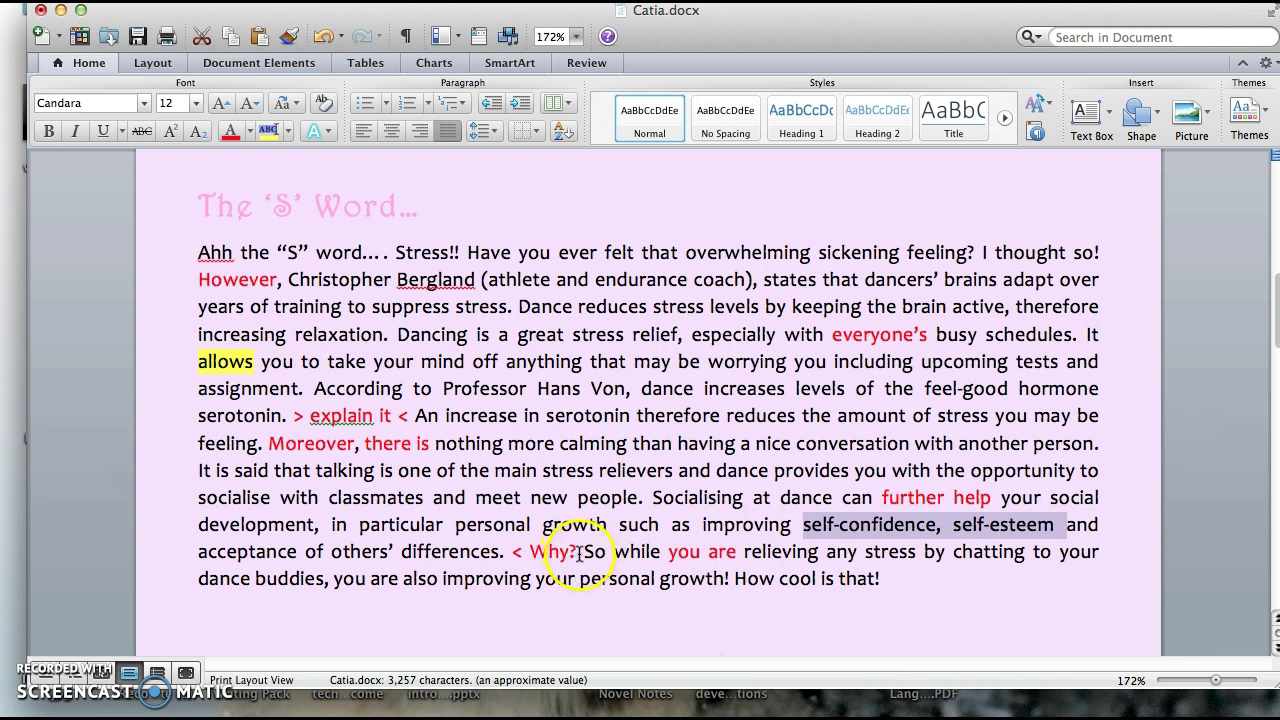
{"action": "left_click_drag", "start_coordinate": [582, 553], "coordinate": [884, 571]}
{"action": "left_click", "coordinate": [884, 570]}
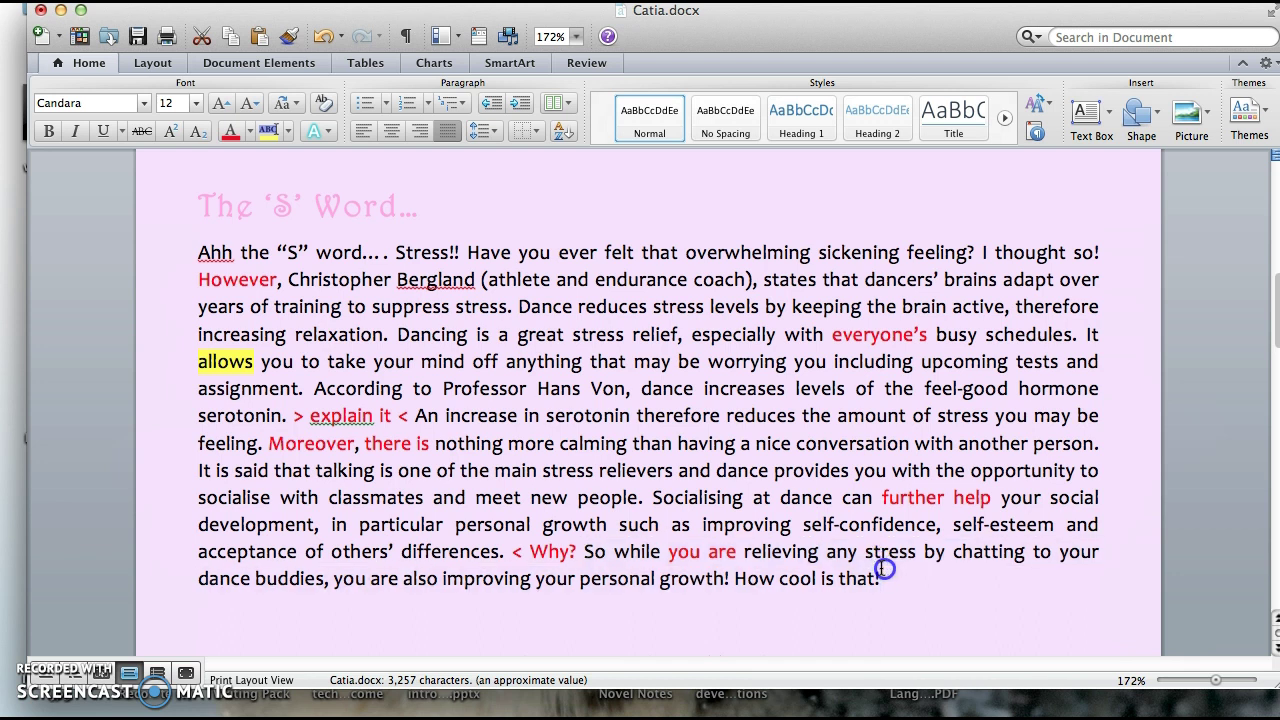
{"action": "left_click_drag", "start_coordinate": [580, 580], "coordinate": [882, 581]}
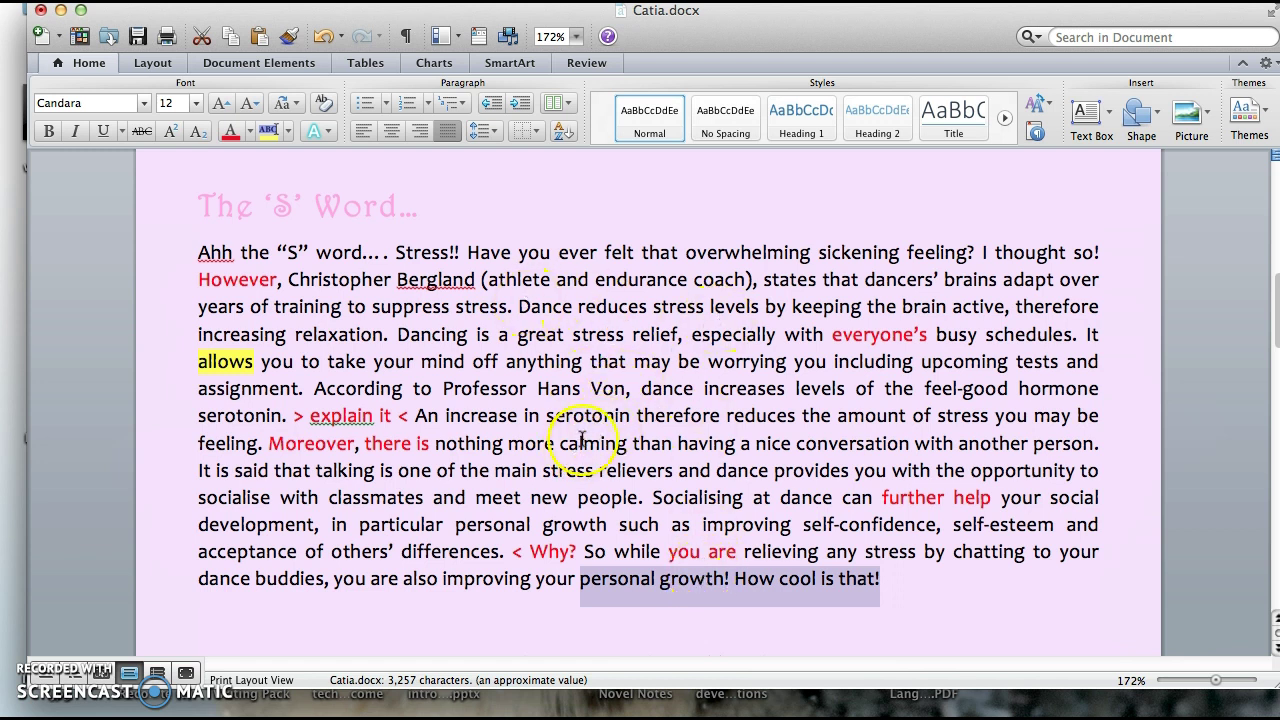
- Find the section "Dance as a form of therapy (really?)" and examine the word "(really?)" in its heading
{"action": "scroll", "coordinate": [585, 437], "scroll_direction": "down", "scroll_amount": 1}
{"action": "scroll", "coordinate": [585, 437], "scroll_direction": "down", "scroll_amount": 1}
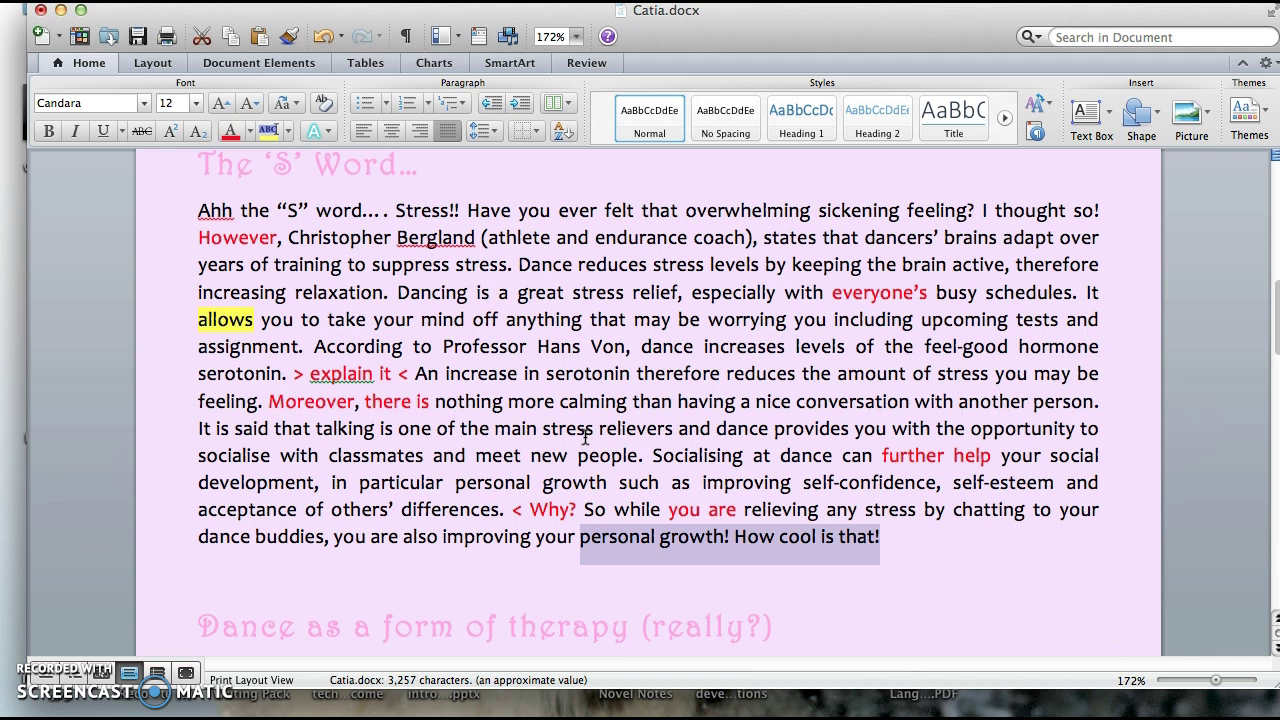
{"action": "left_click", "coordinate": [496, 474]}
{"action": "left_click", "coordinate": [562, 354]}
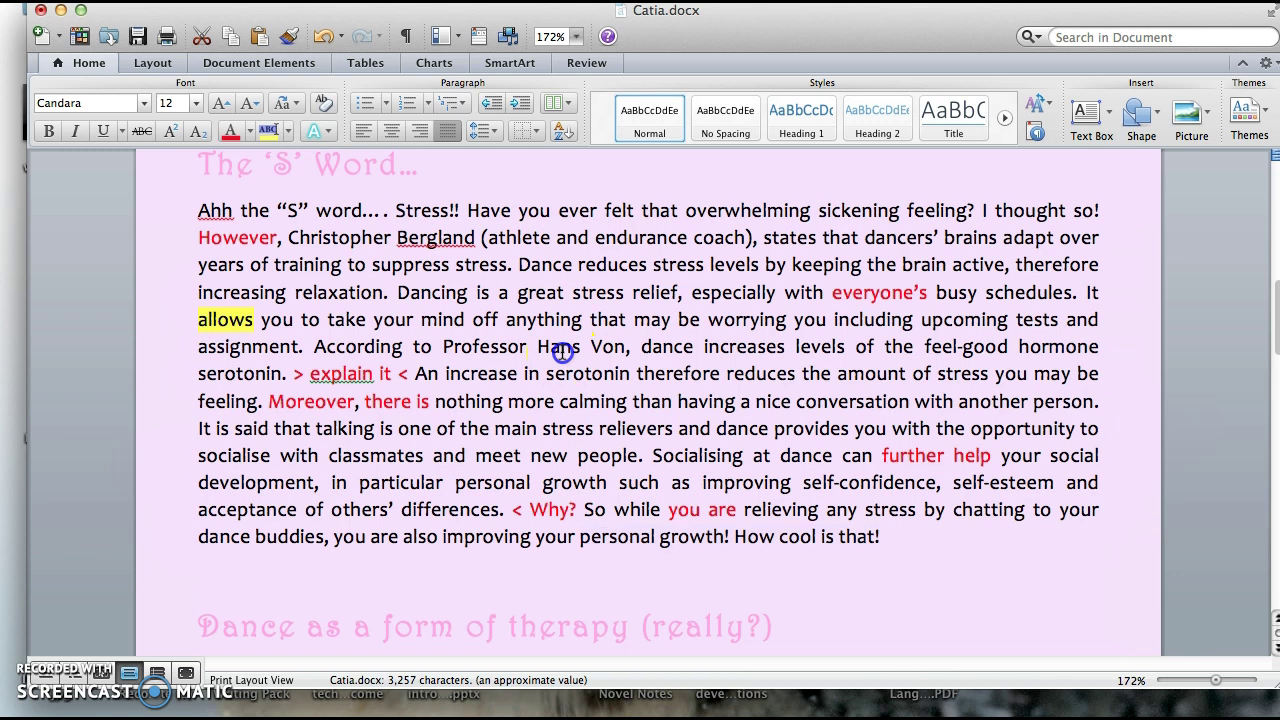
{"action": "scroll", "coordinate": [562, 372], "scroll_direction": "down", "scroll_amount": 5}
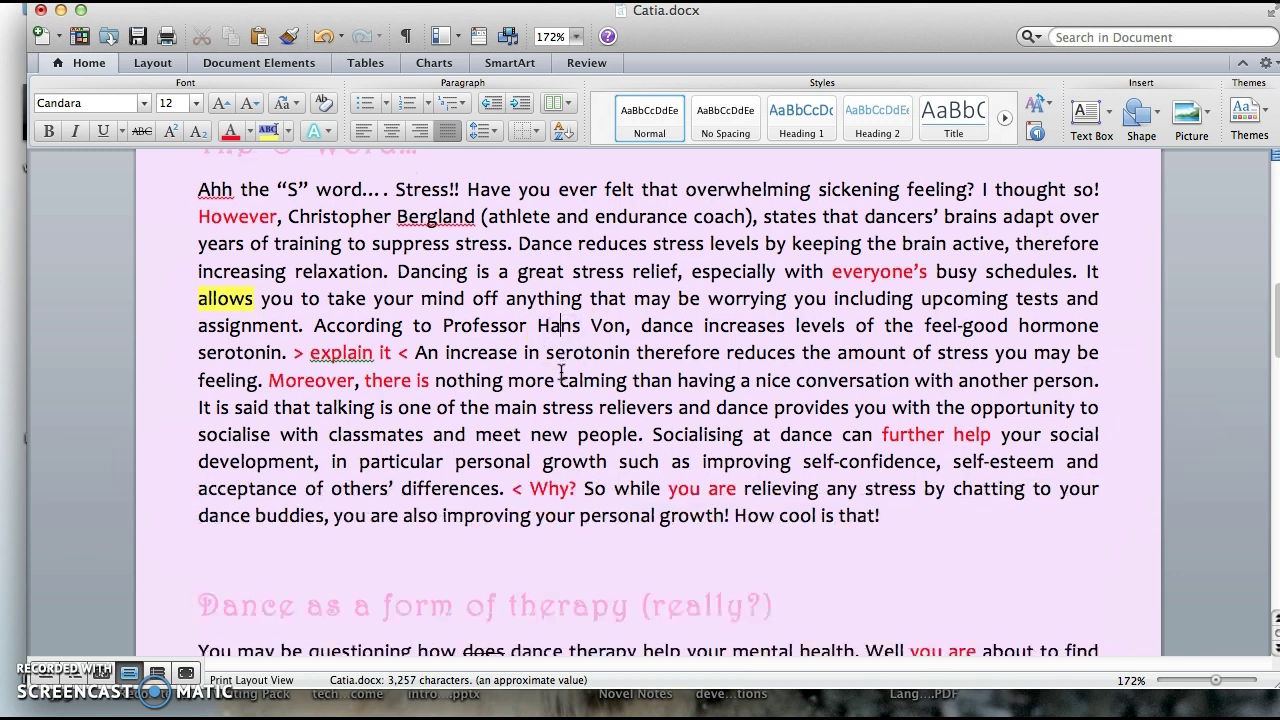
{"action": "scroll", "coordinate": [562, 372], "scroll_direction": "down", "scroll_amount": 10}
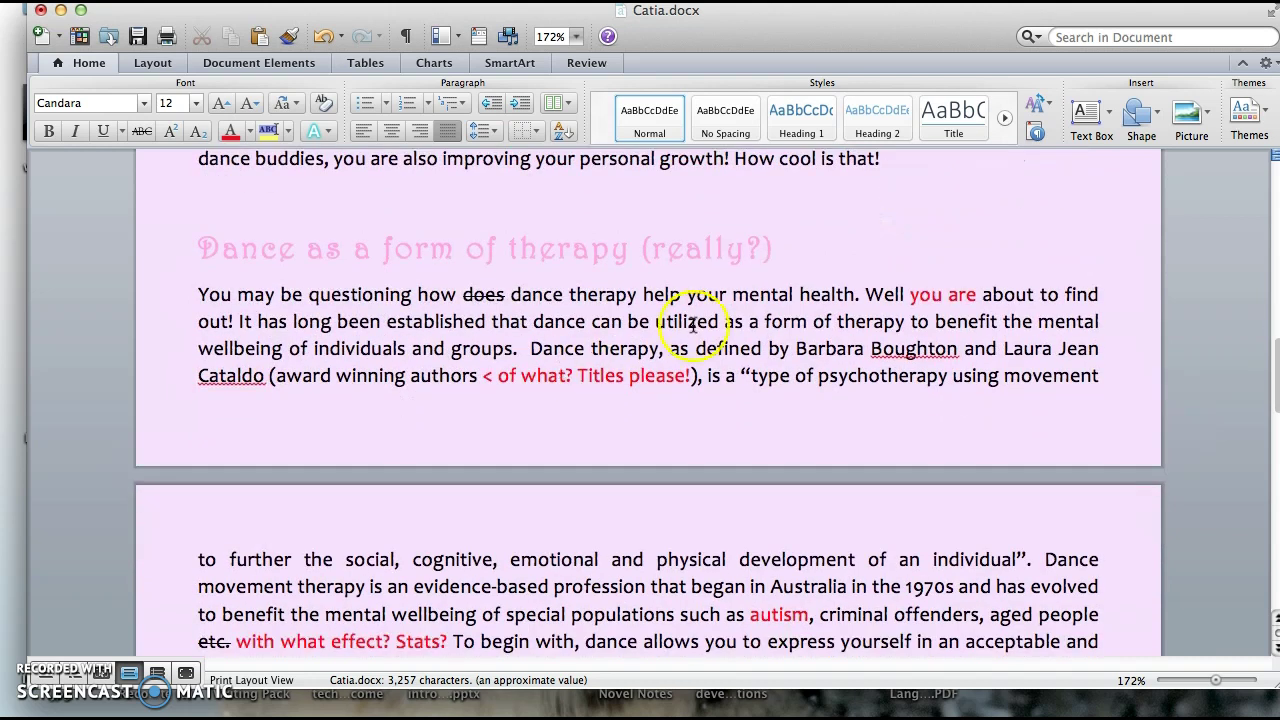
{"action": "left_click_drag", "start_coordinate": [643, 250], "coordinate": [775, 250]}
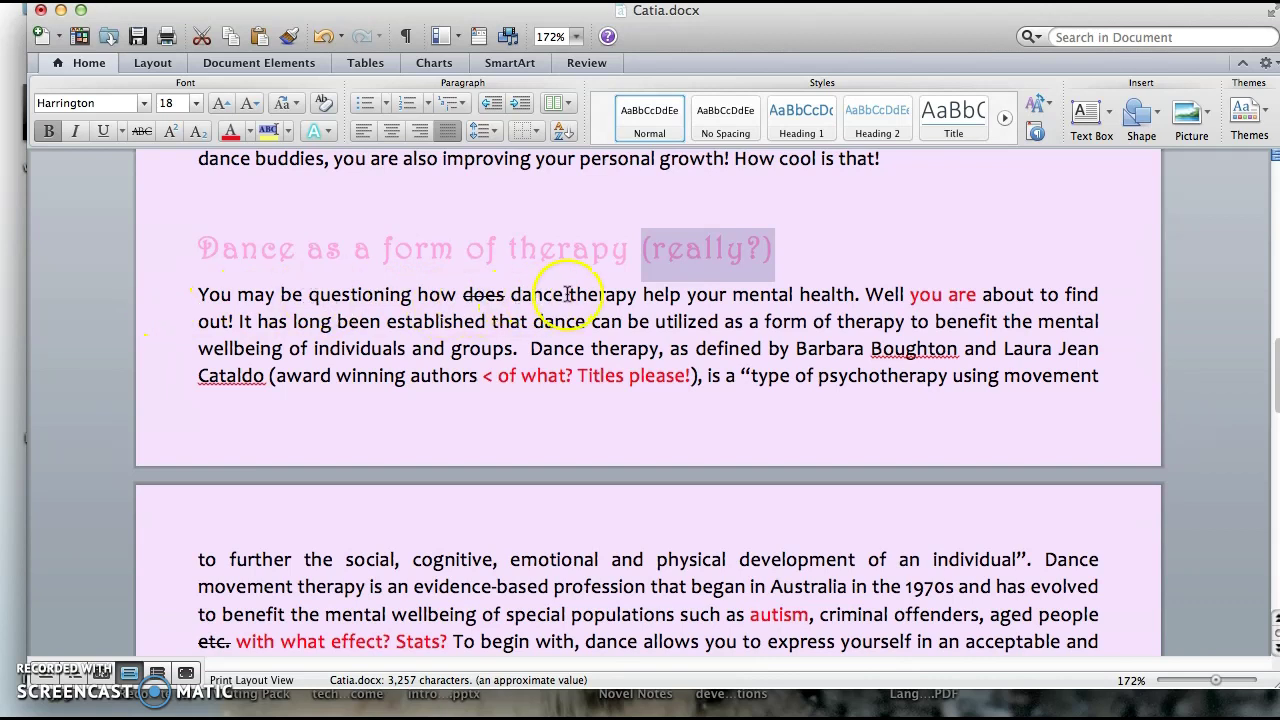
- Examine the therapy section's opening question and the red correction "you are" in the sentence starting "Well"
{"action": "left_click", "coordinate": [678, 293]}
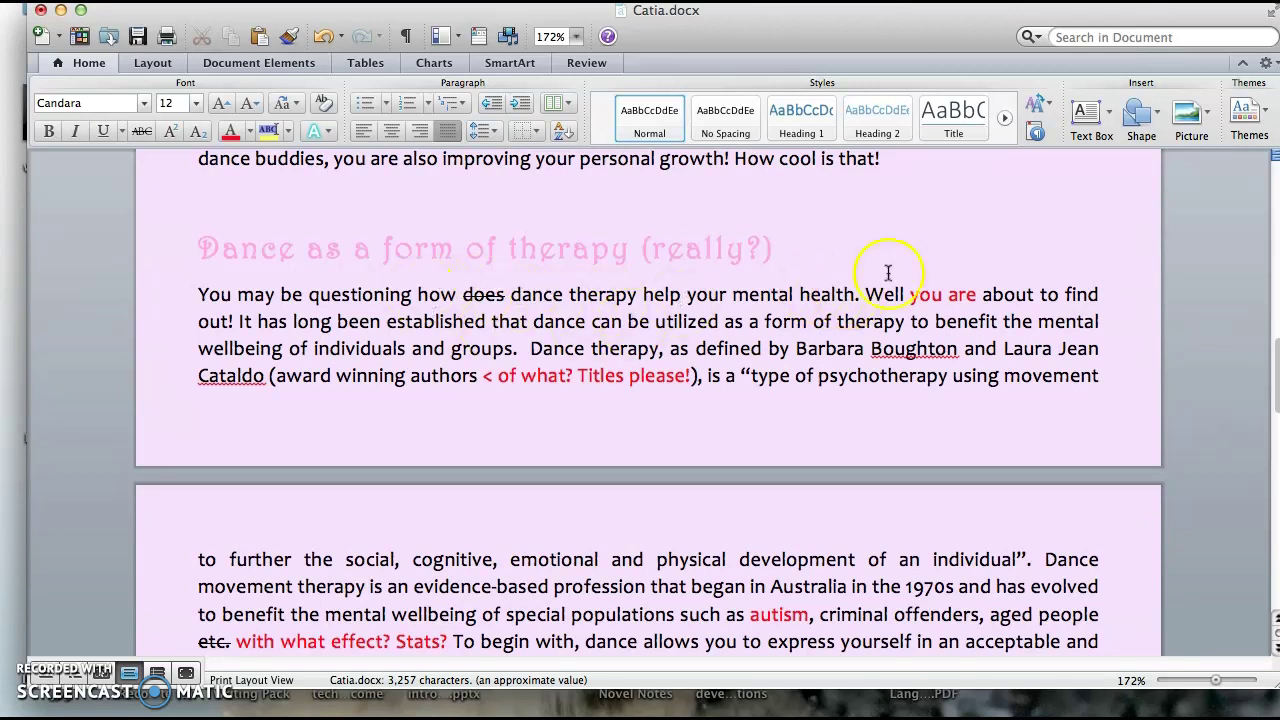
{"action": "left_click", "coordinate": [866, 294]}
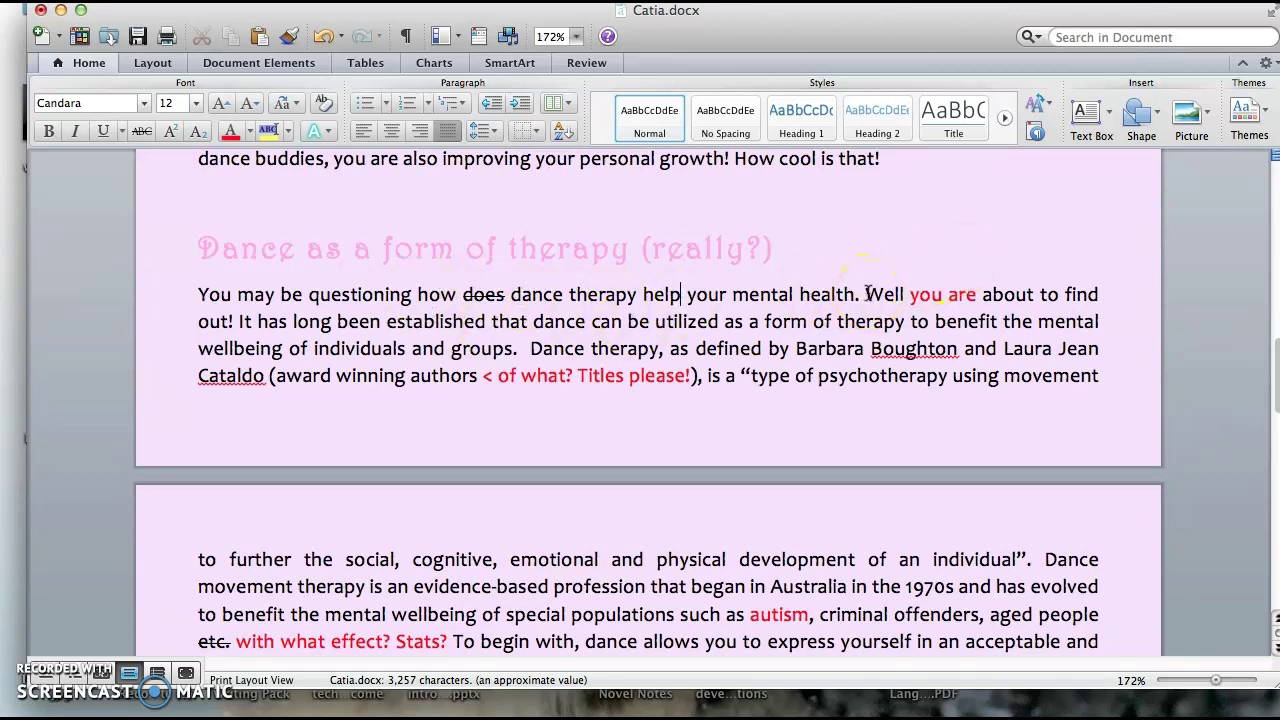
{"action": "double_click", "coordinate": [925, 294]}
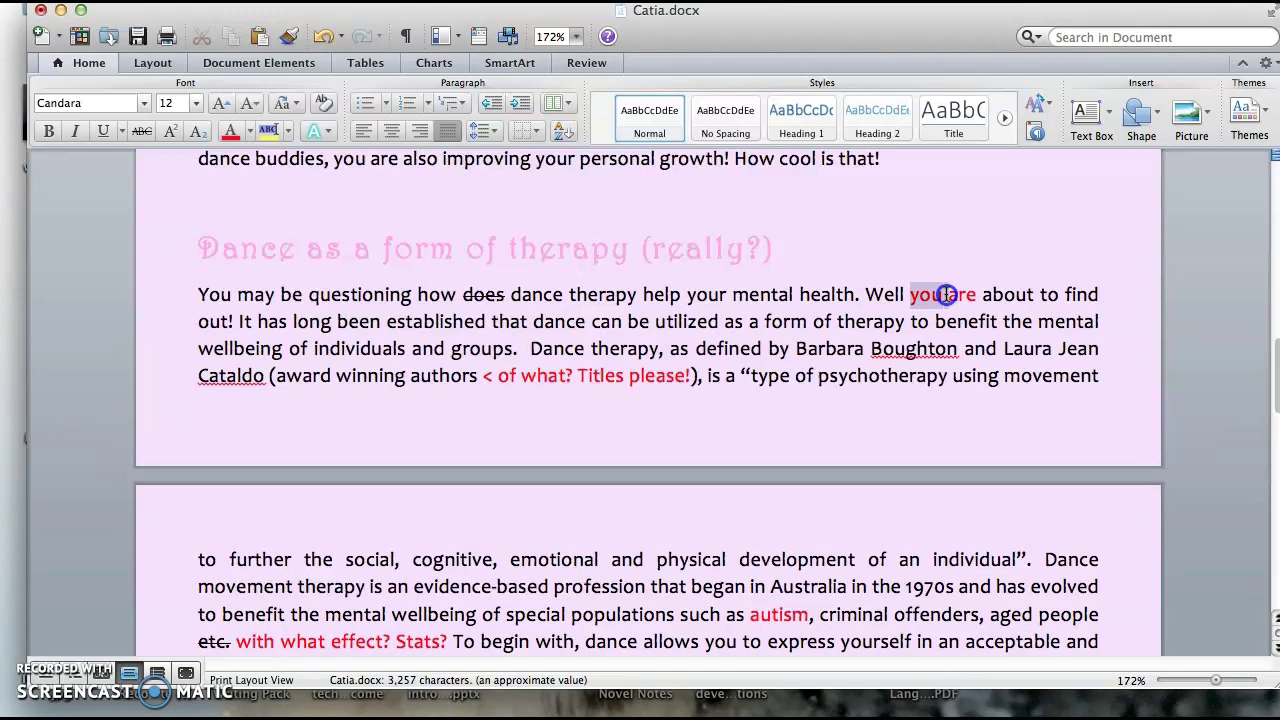
{"action": "left_click", "coordinate": [406, 345]}
- Read from the sentence starting "It has long been established" to the red note "of what? Titles please!"
{"action": "left_click_drag", "start_coordinate": [252, 321], "coordinate": [292, 322]}
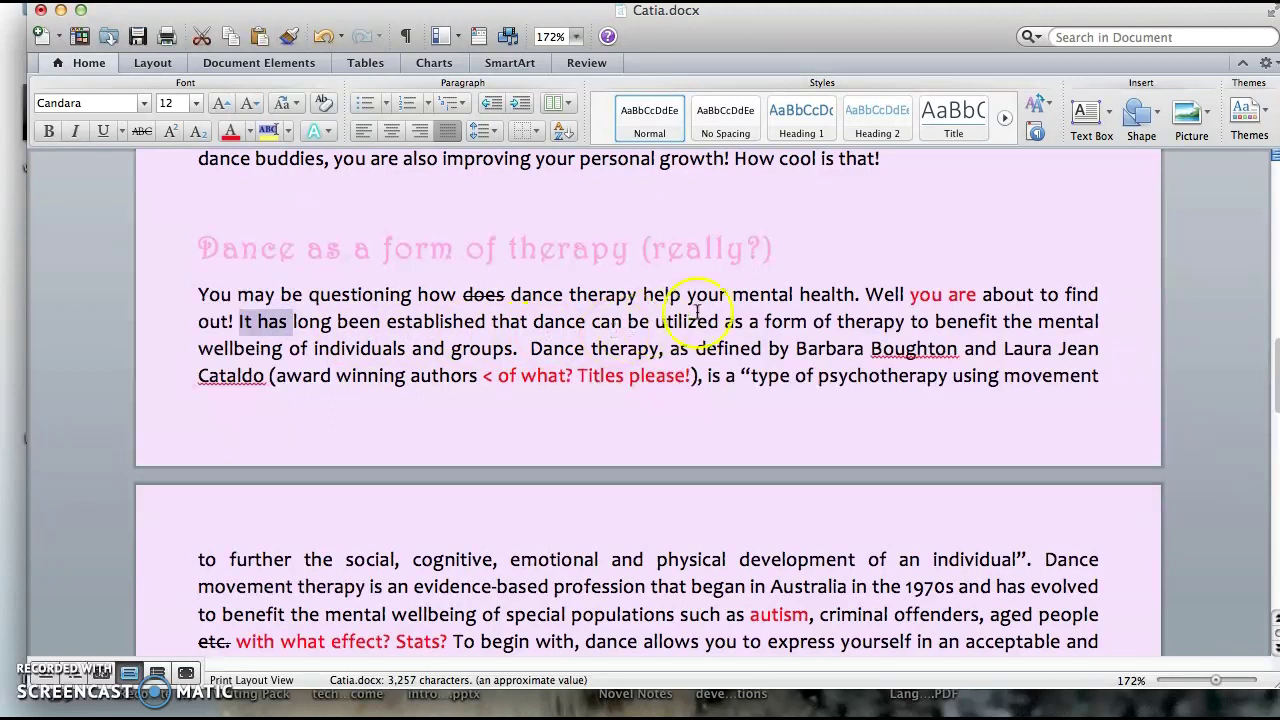
{"action": "left_click", "coordinate": [749, 325]}
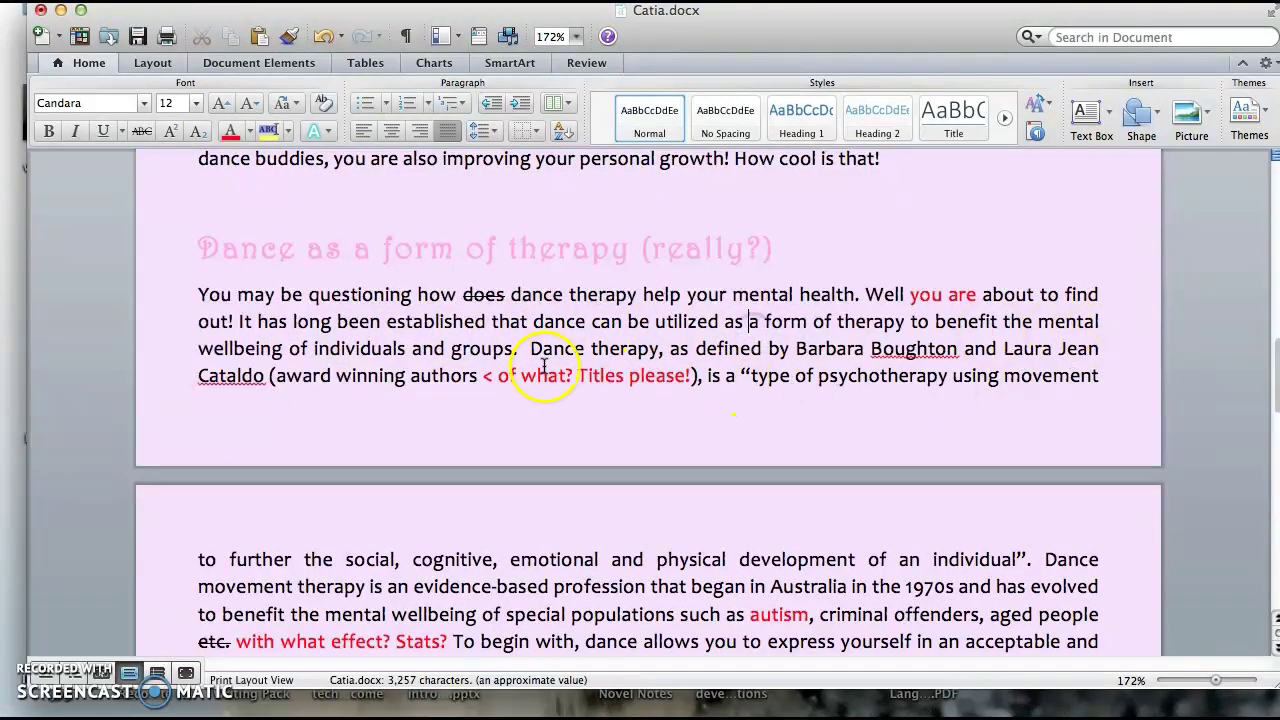
{"action": "left_click", "coordinate": [498, 376]}
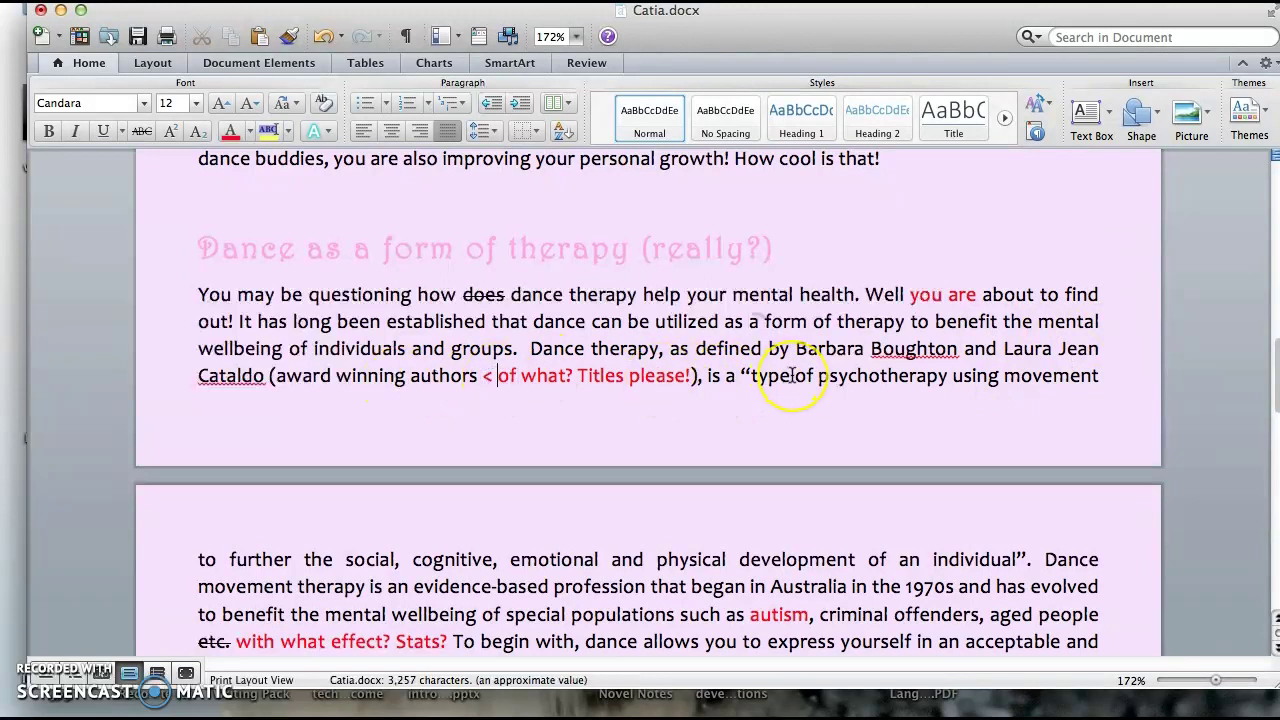
- Read the paragraph's continuation on the following page and examine the red correction "autism"
{"action": "scroll", "coordinate": [790, 375], "scroll_direction": "down", "scroll_amount": 3}
{"action": "scroll", "coordinate": [799, 383], "scroll_direction": "down", "scroll_amount": 2}
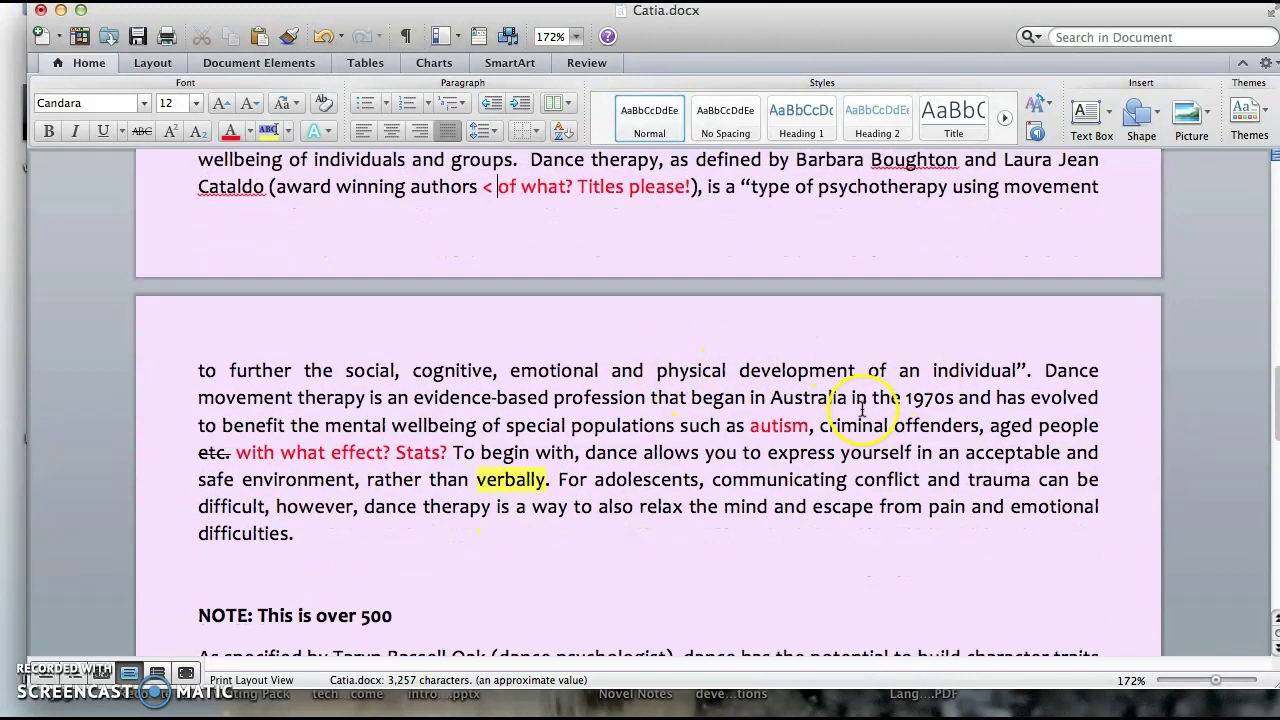
{"action": "scroll", "coordinate": [467, 416], "scroll_direction": "up", "scroll_amount": 2}
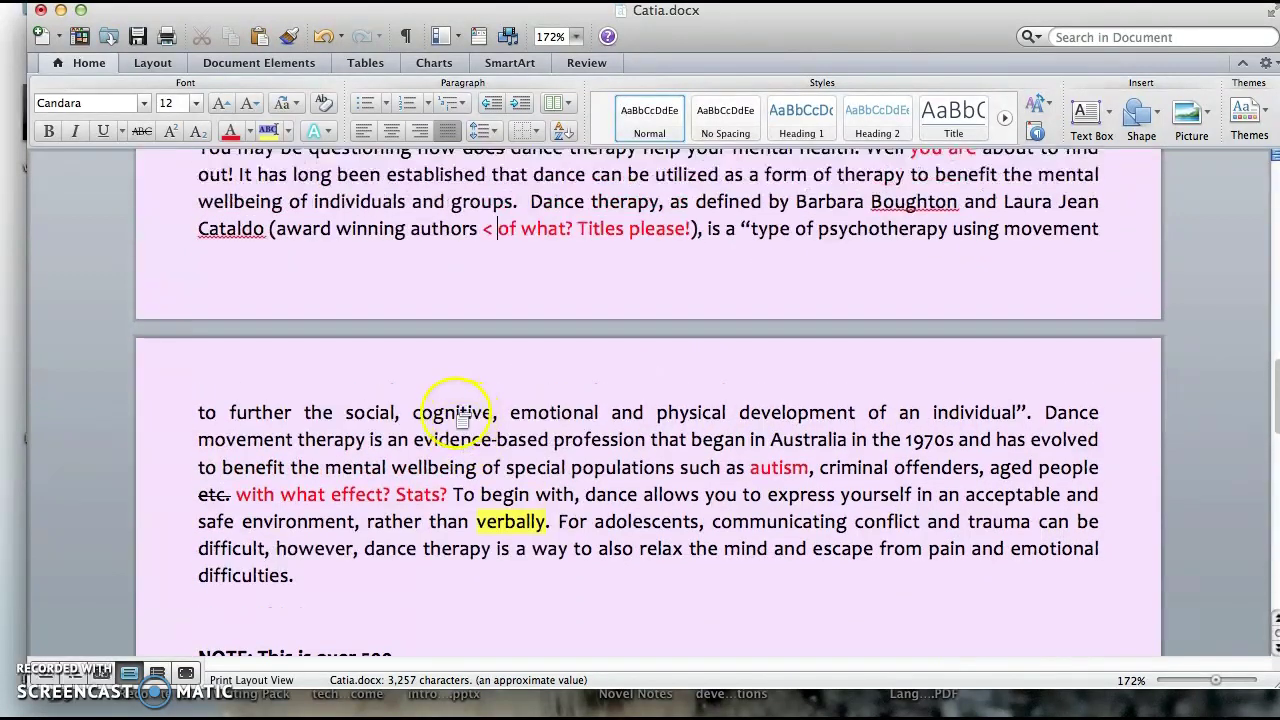
{"action": "scroll", "coordinate": [460, 445], "scroll_direction": "down", "scroll_amount": 2}
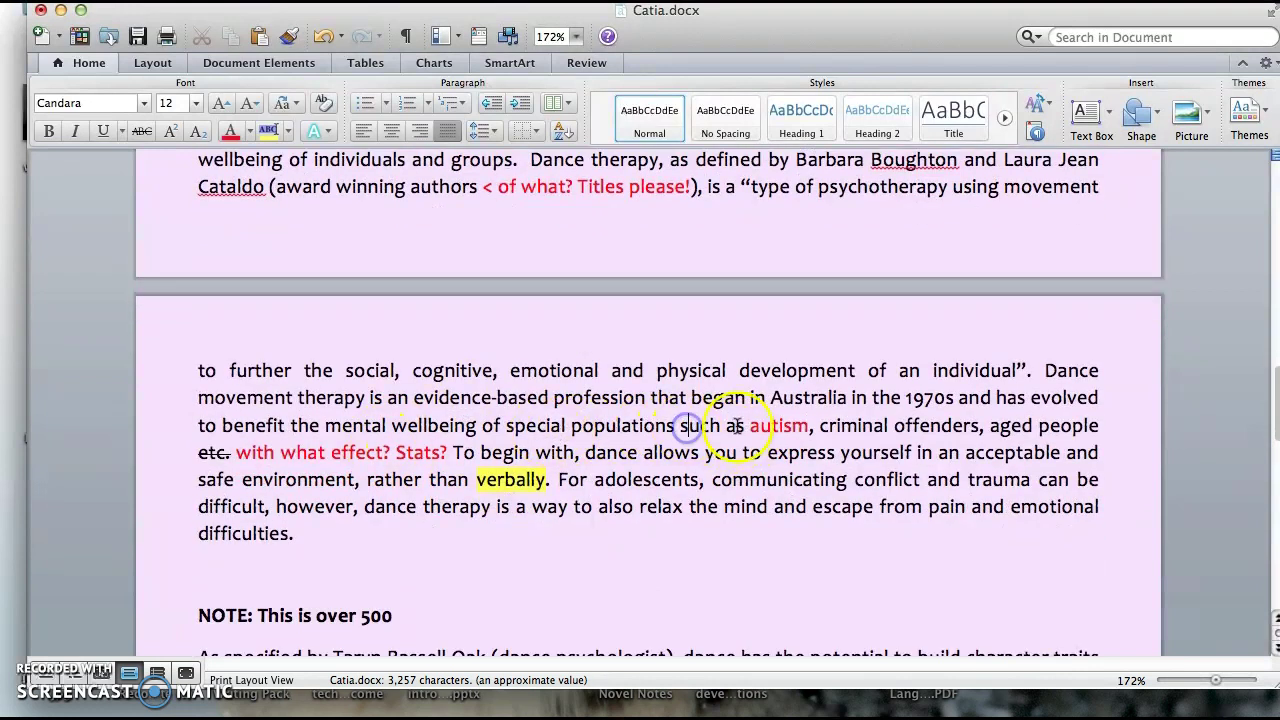
{"action": "left_click_drag", "start_coordinate": [750, 428], "coordinate": [805, 428]}
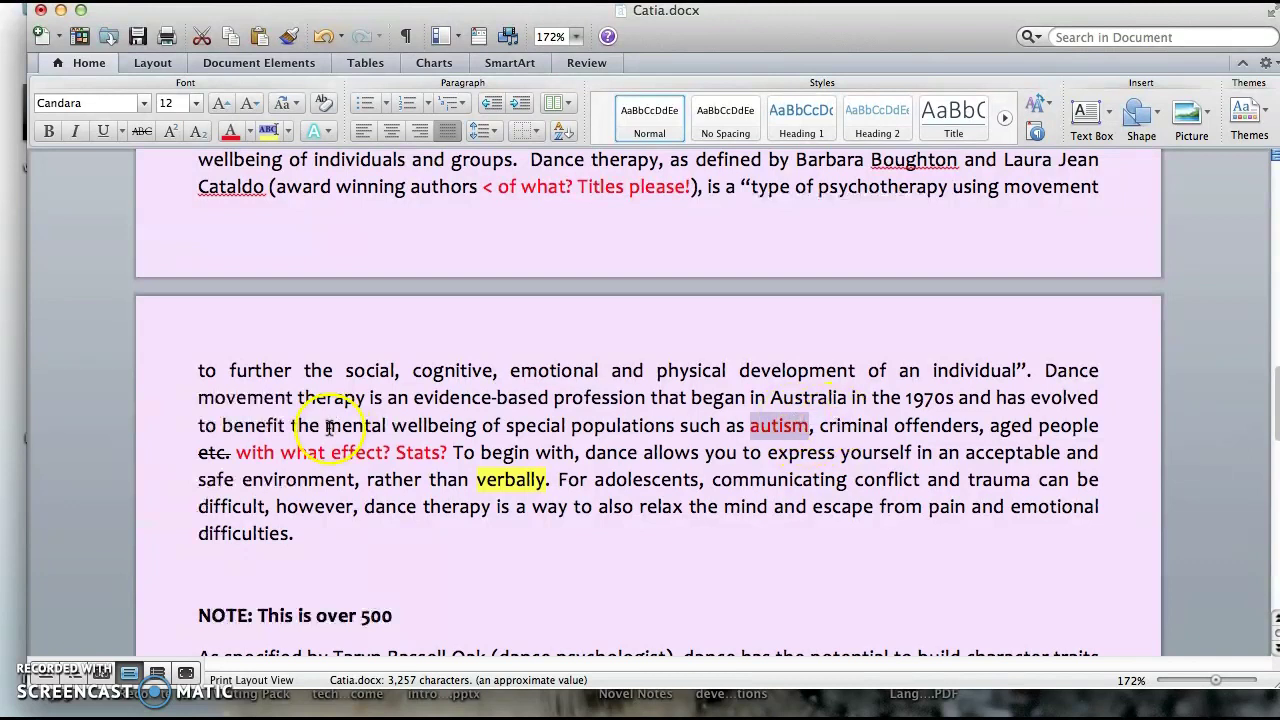
- Examine the red note "with what effect? Stats?" beside the struck-out "etc.", singling out "Stats?"
{"action": "left_click", "coordinate": [236, 452]}
{"action": "left_click_drag", "start_coordinate": [236, 452], "coordinate": [447, 452]}
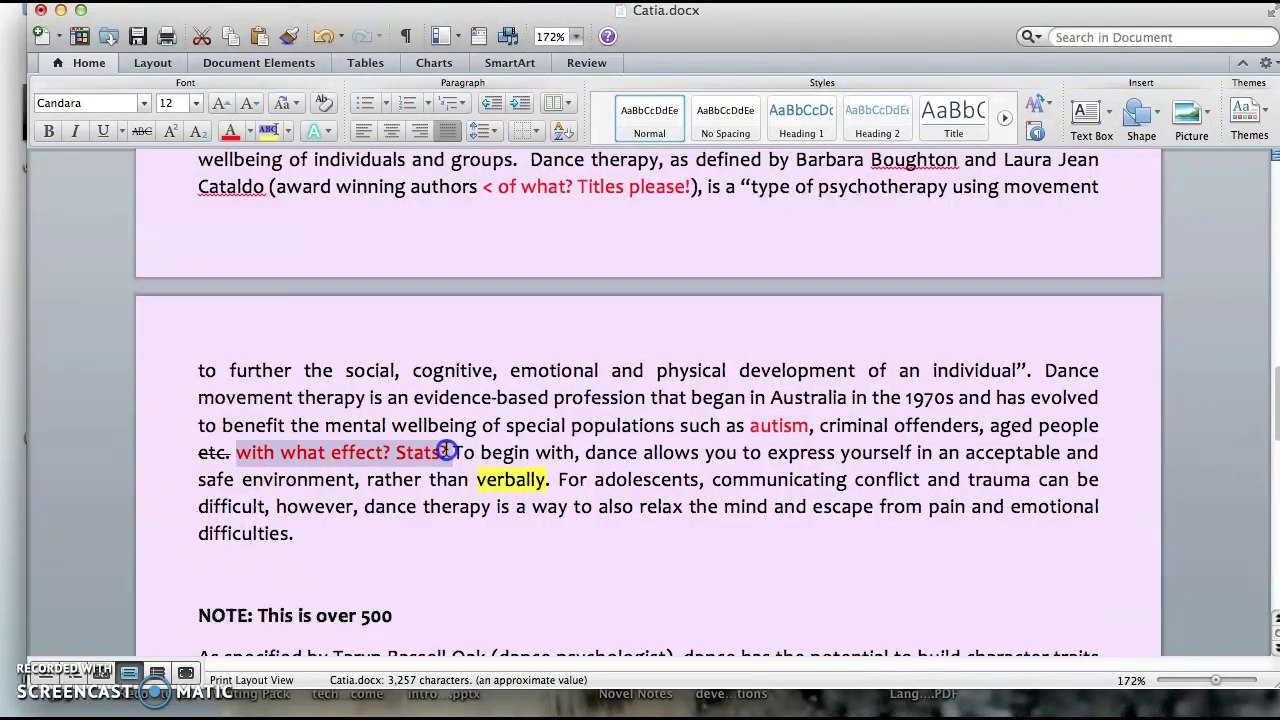
{"action": "left_click", "coordinate": [395, 452]}
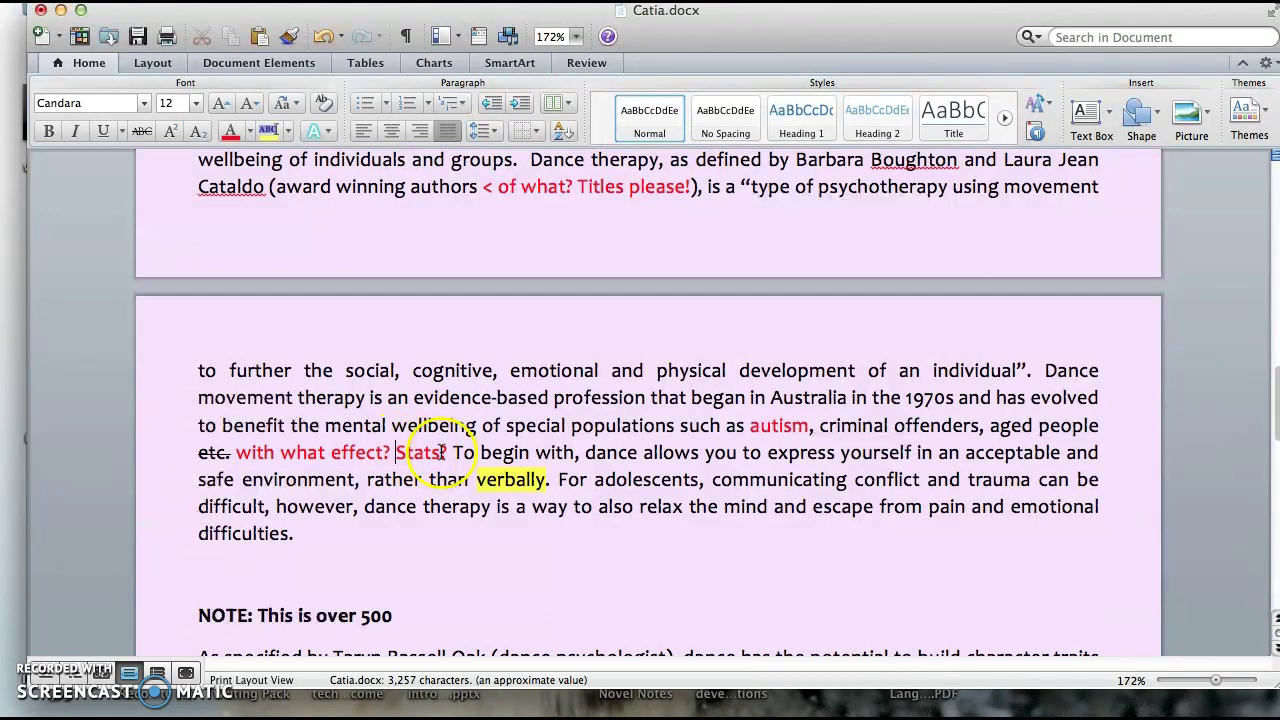
{"action": "left_click_drag", "start_coordinate": [445, 452], "coordinate": [397, 452]}
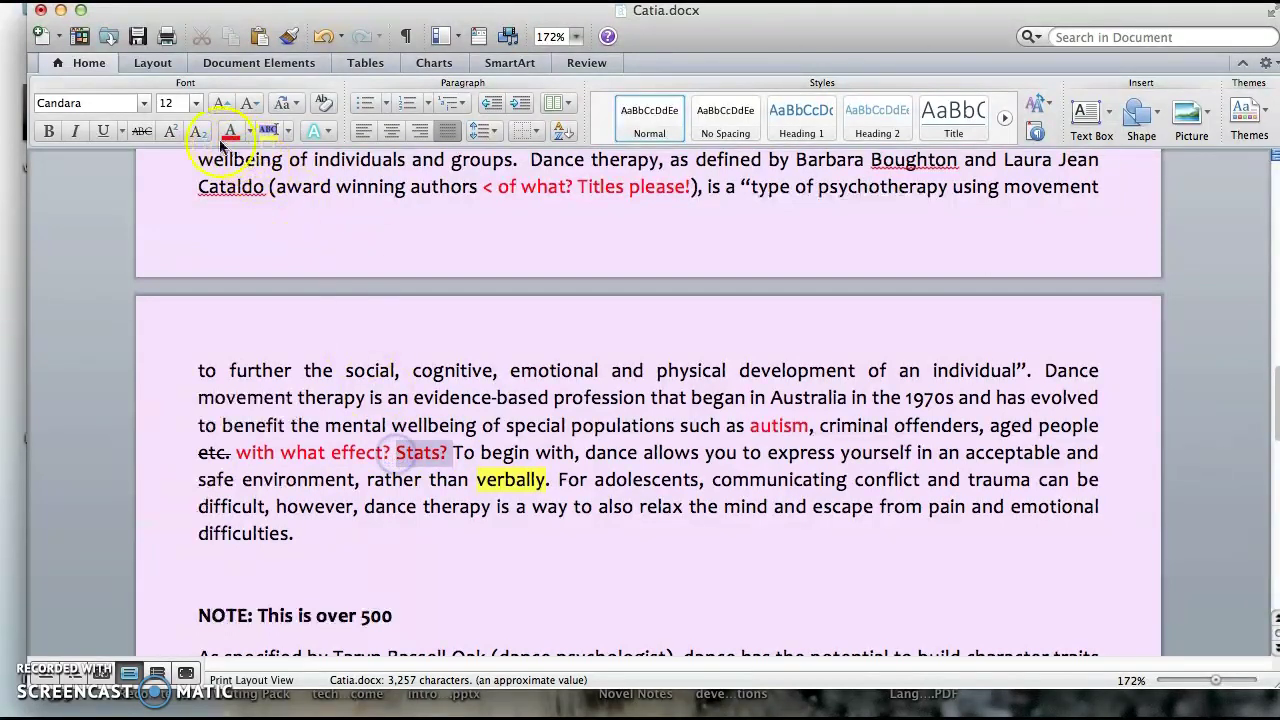